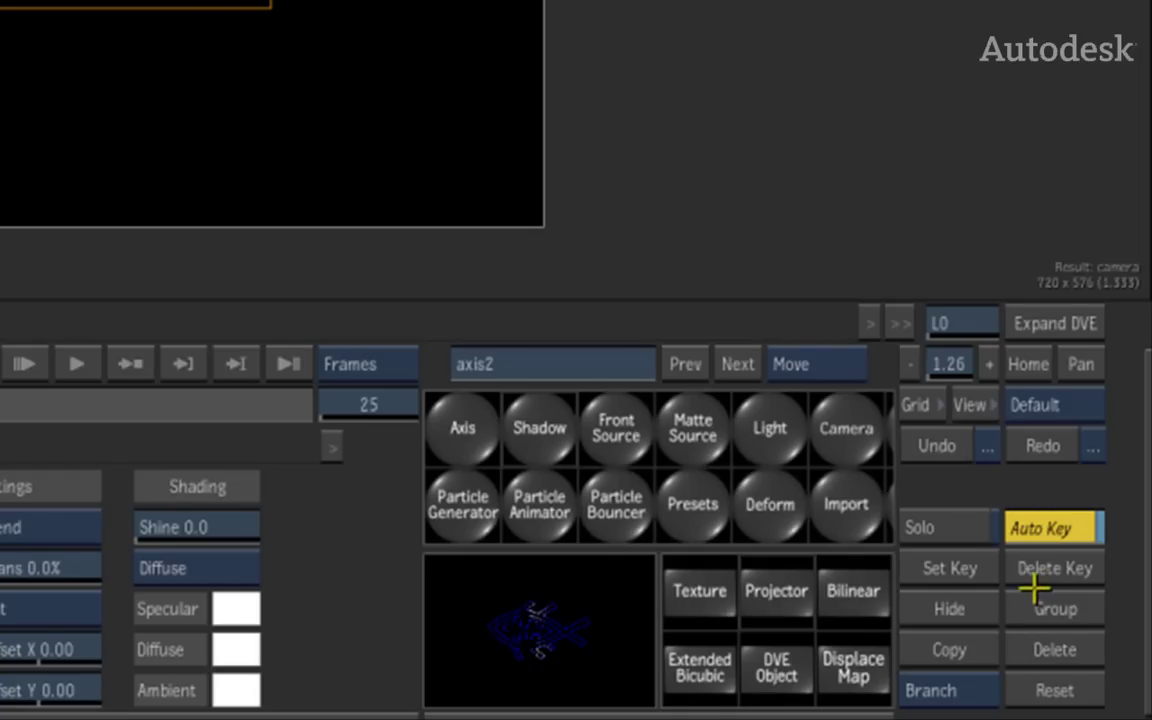
With Auto Key on, key axis2 Position X at -180 on frame 1 and 177 on frame 25, then preview
left_click(1072, 535)
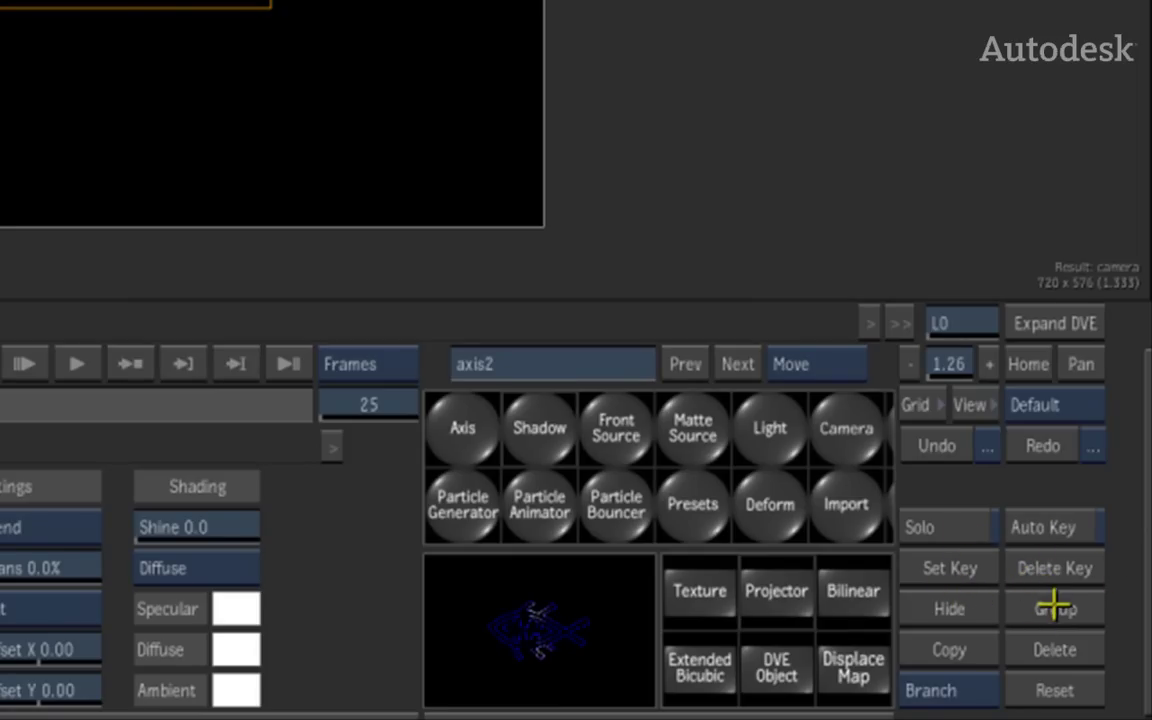
left_click(1060, 535)
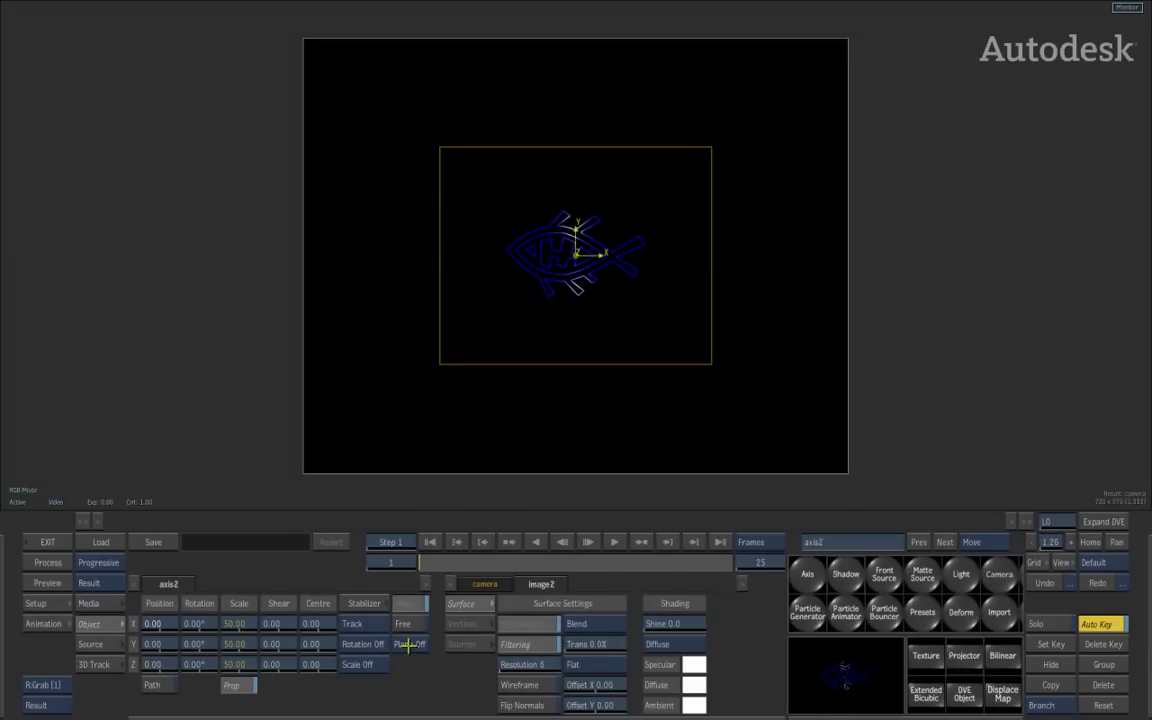
left_click_drag(155, 623, 87, 613)
left_click(722, 542)
left_click_drag(158, 623, 300, 603)
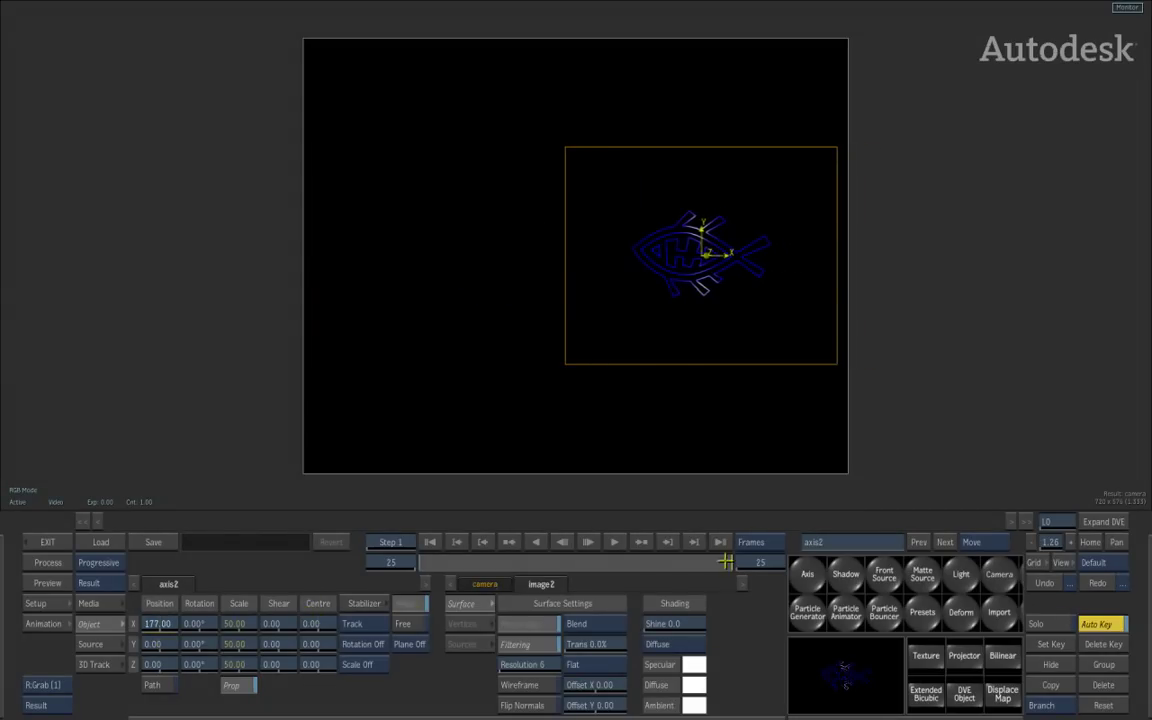
left_click_drag(722, 563, 395, 585)
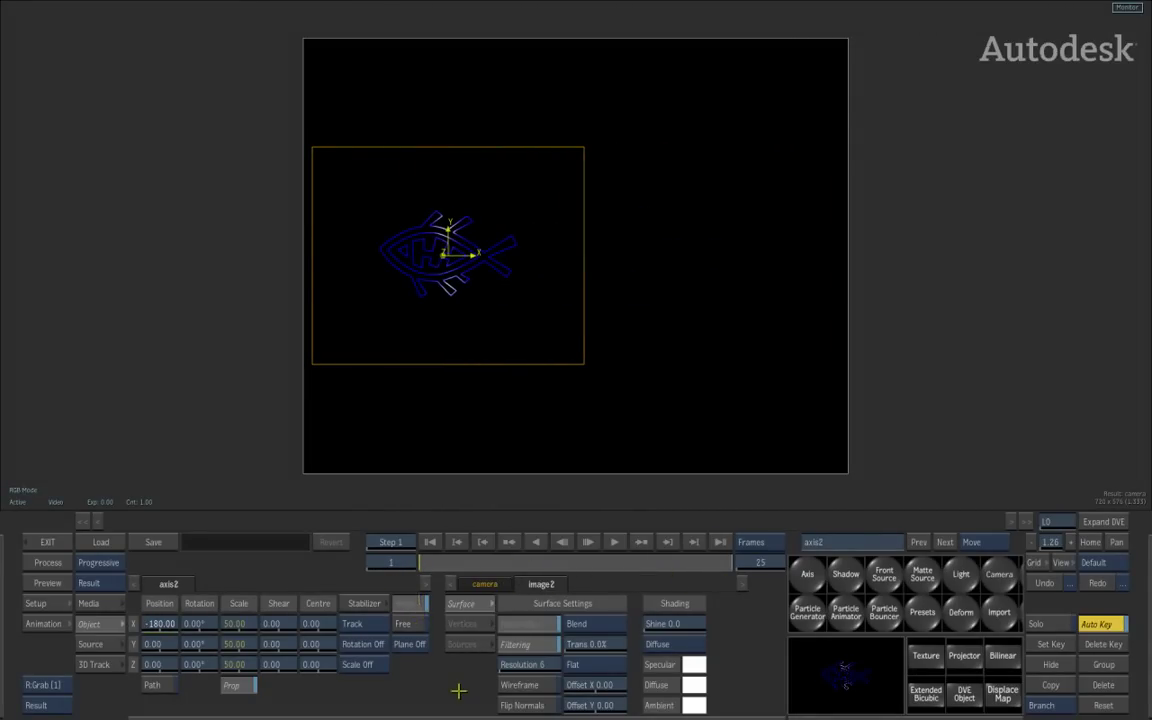
Move the fish with Auto Key off, review frames 1–25, then re-enable Auto Key
left_click(1100, 623)
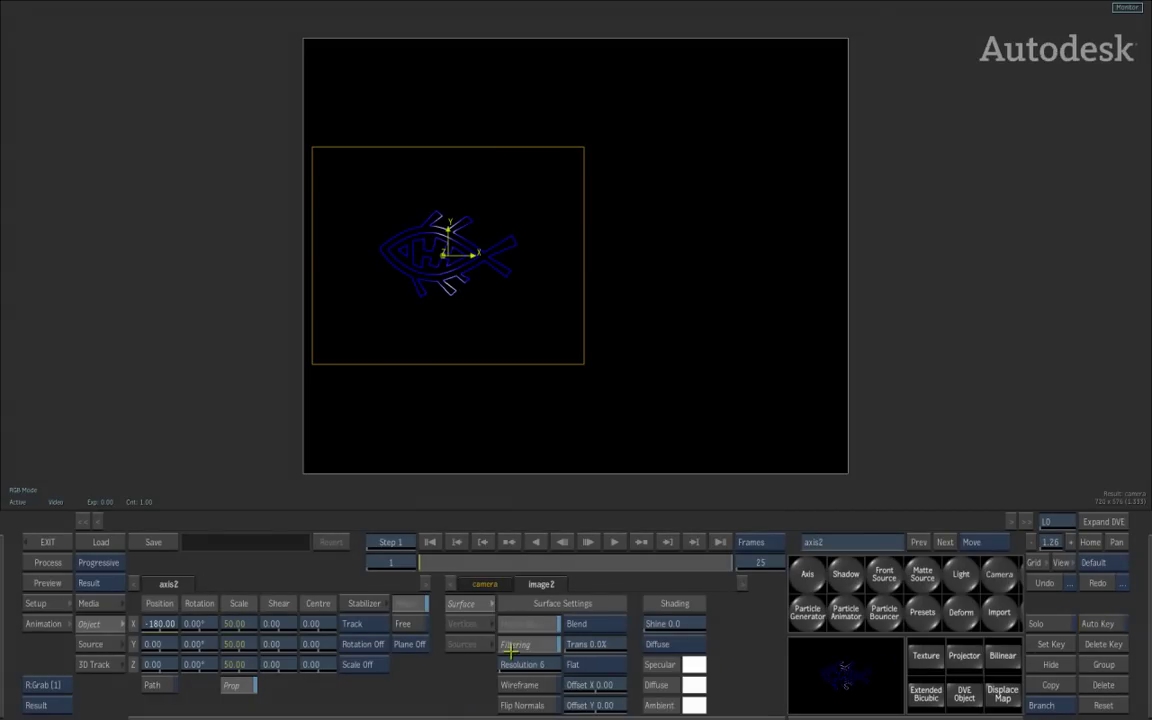
left_click_drag(160, 623, 466, 604)
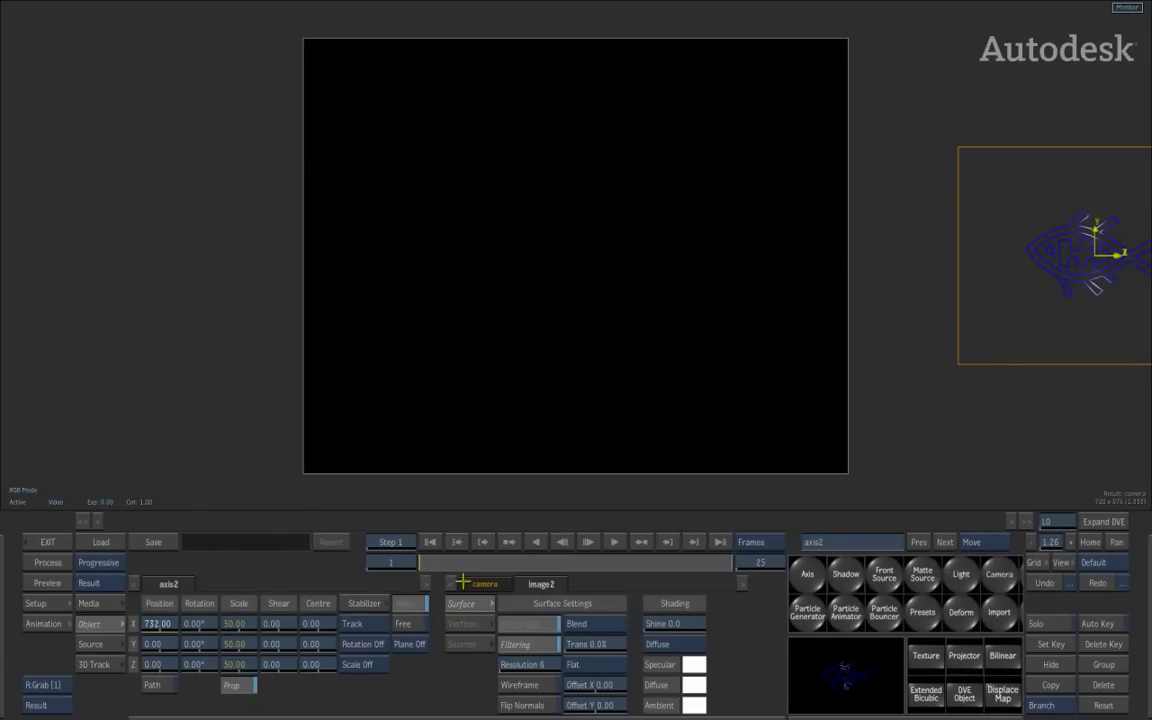
mouse_move(431, 564)
left_mouse_down()
mouse_move(723, 553)
mouse_move(430, 560)
mouse_move(720, 560)
mouse_move(432, 548)
left_mouse_up()
key("a")
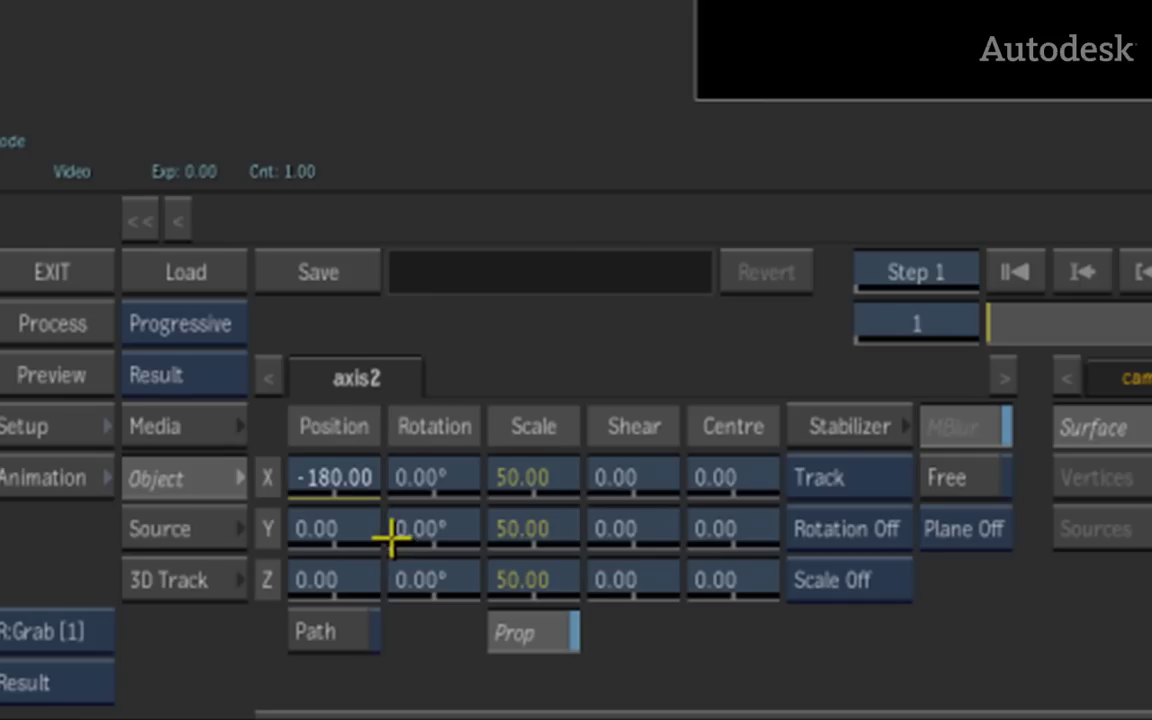
left_click_drag(1040, 330, 1151, 322)
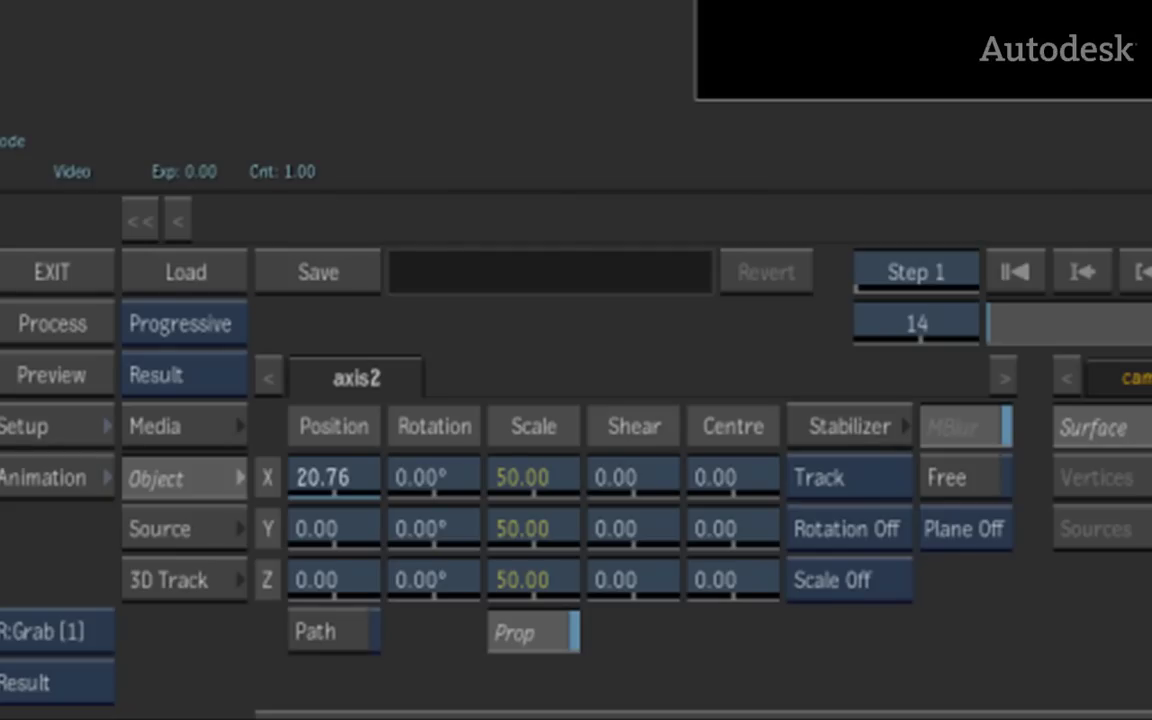
left_click_drag(1151, 322, 836, 324)
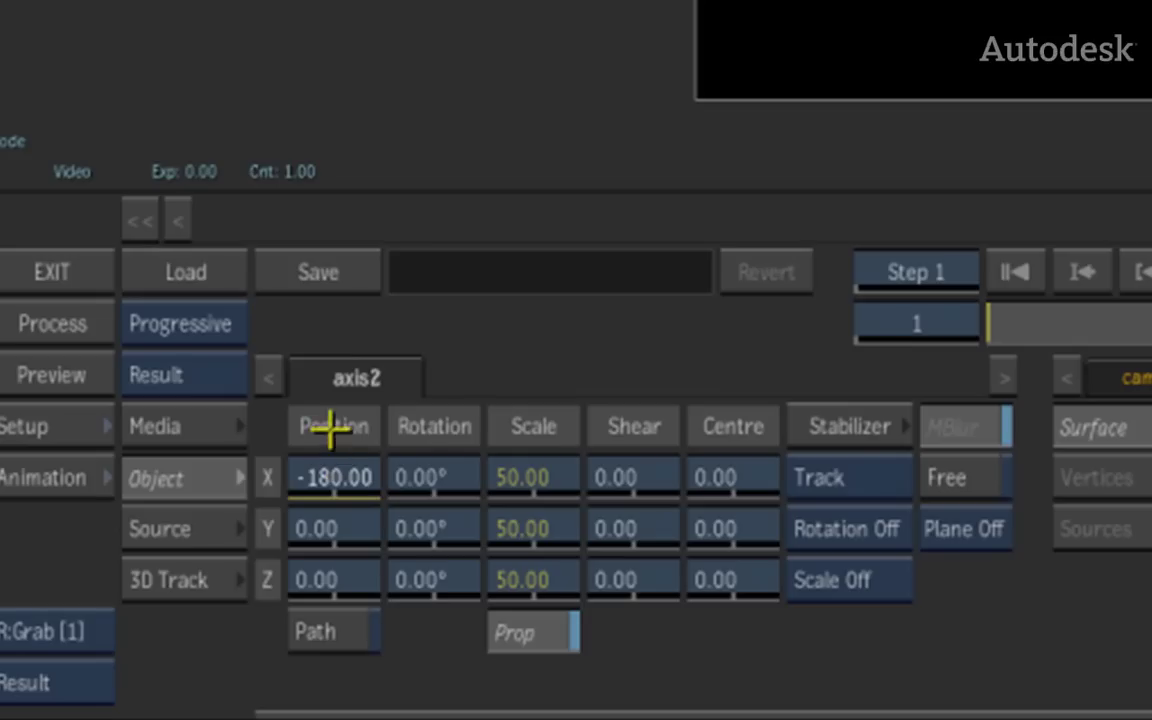
left_click_drag(1118, 320, 1151, 314)
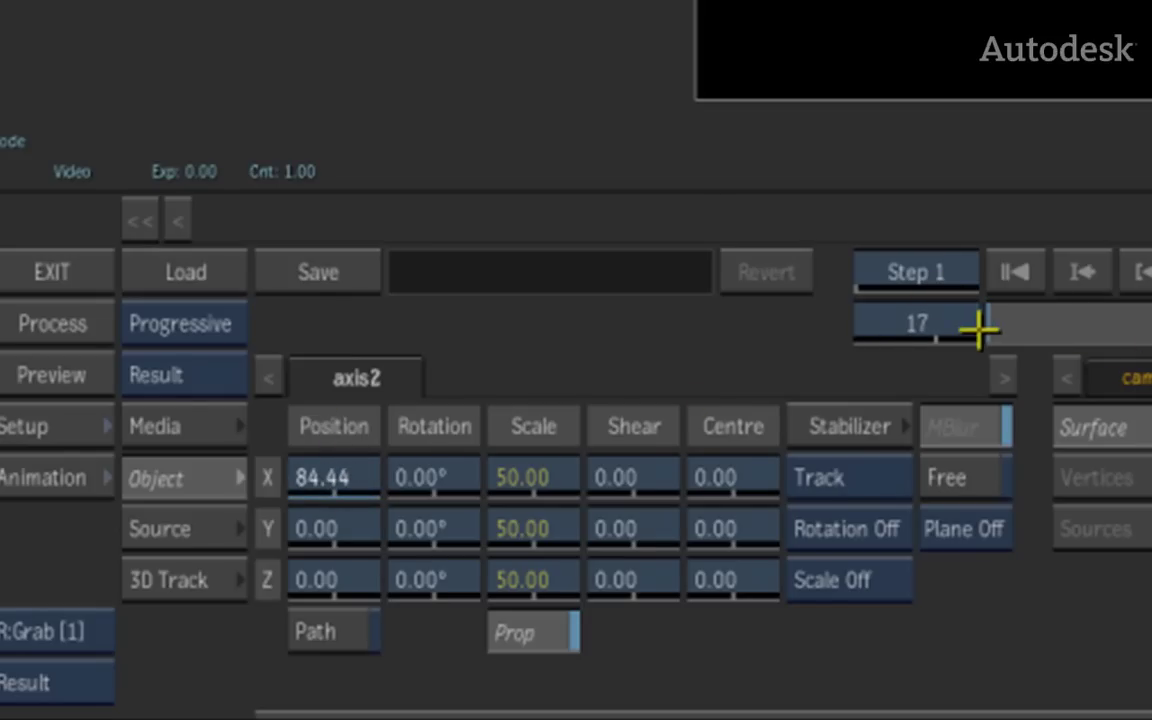
left_click_drag(920, 318, 869, 337)
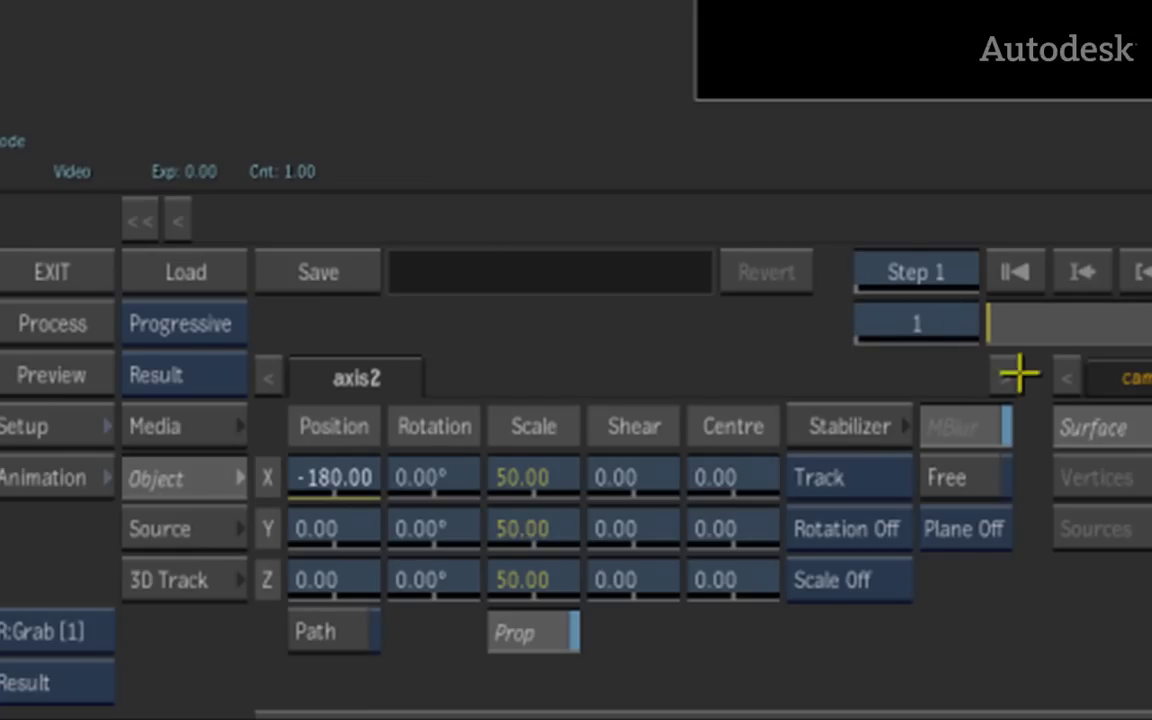
left_click_drag(1024, 322, 1086, 321)
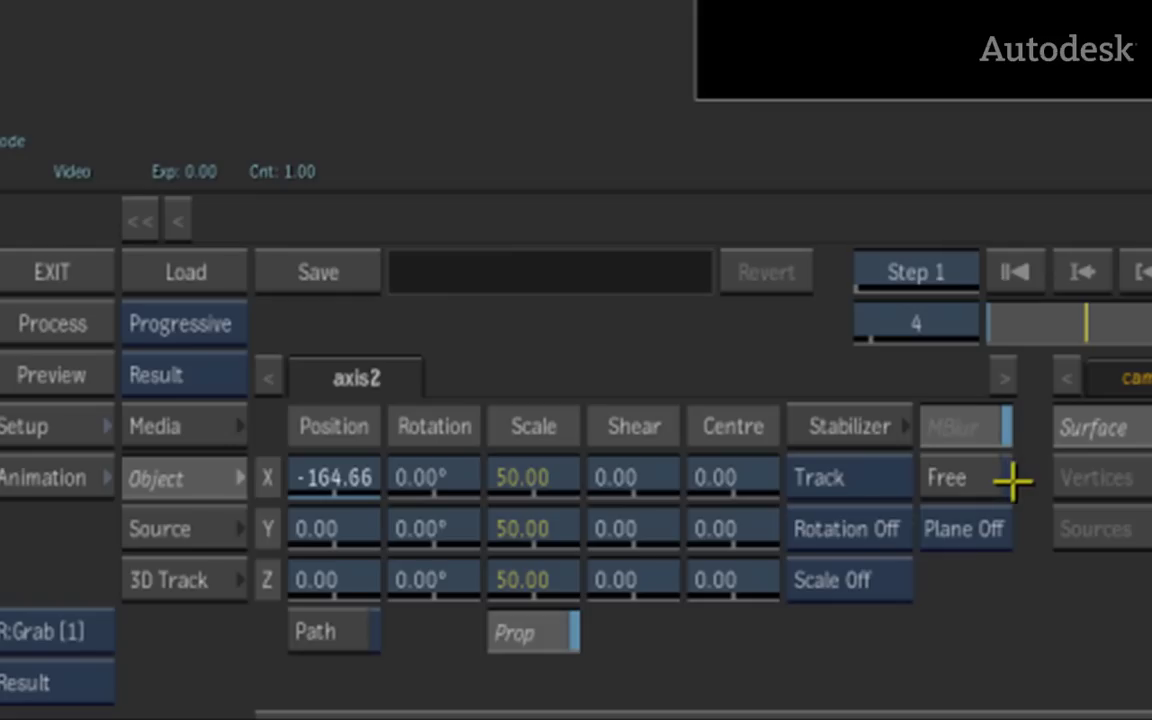
left_click(1016, 270)
left_click(919, 315)
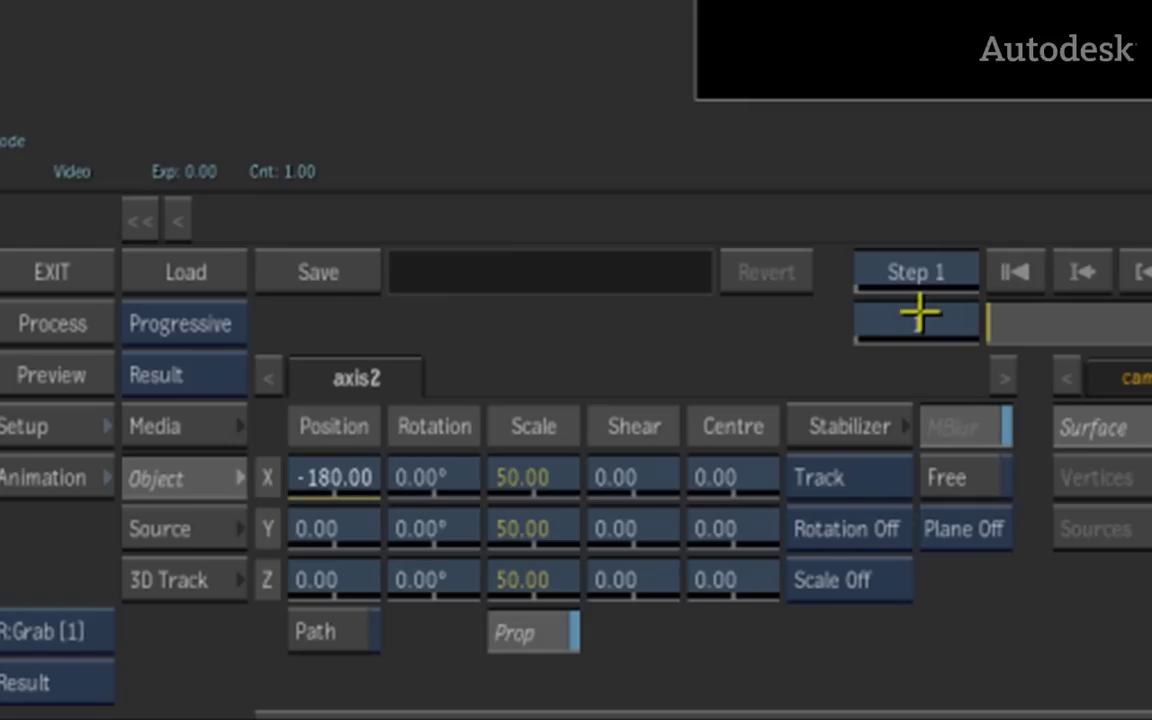
Copy axis2's Position X channel and link Position Y to the copied channel
right_click(348, 468)
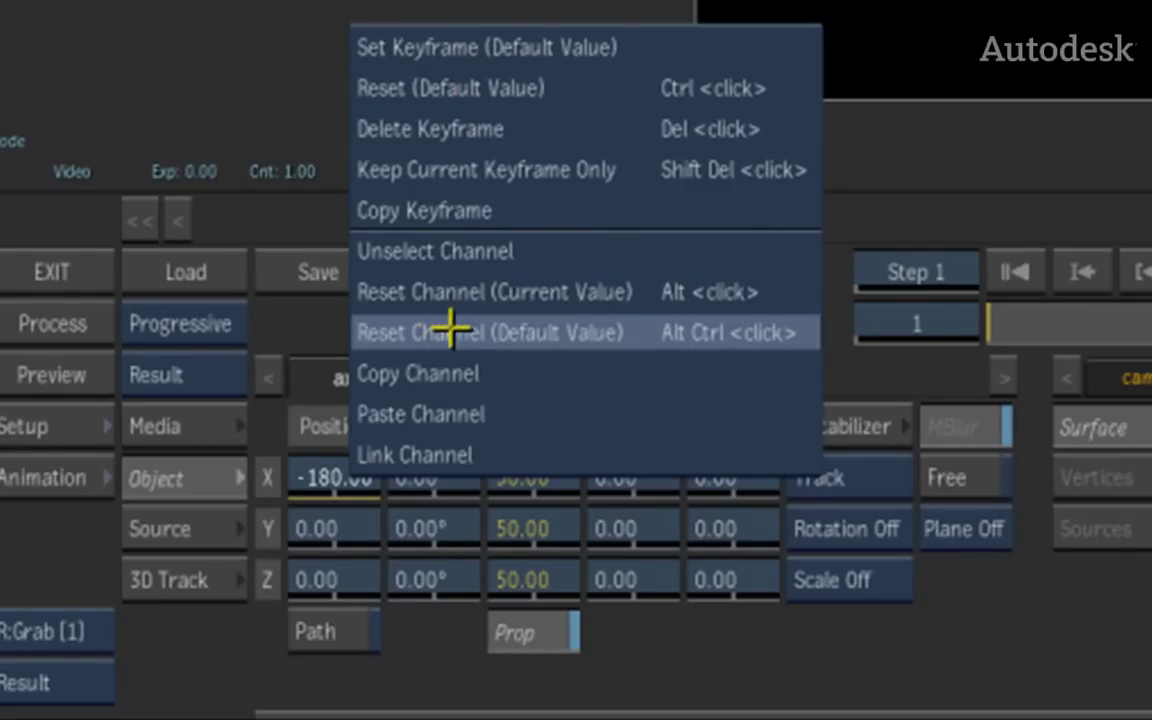
left_click(446, 376)
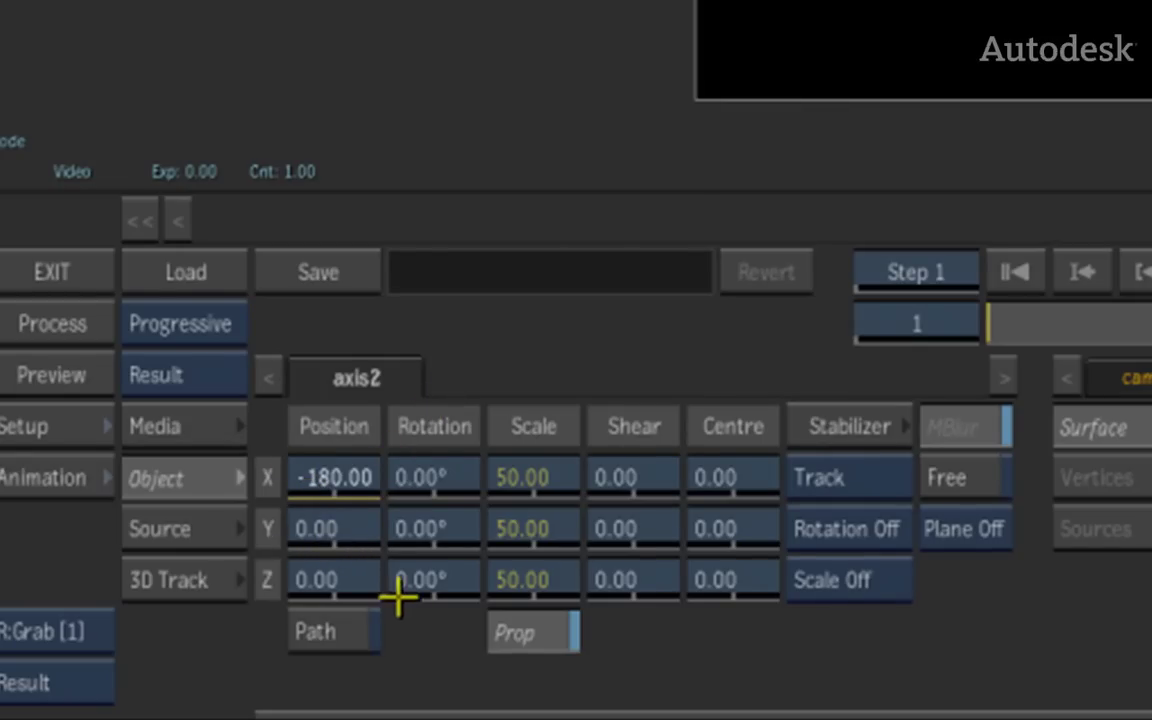
right_click(336, 530)
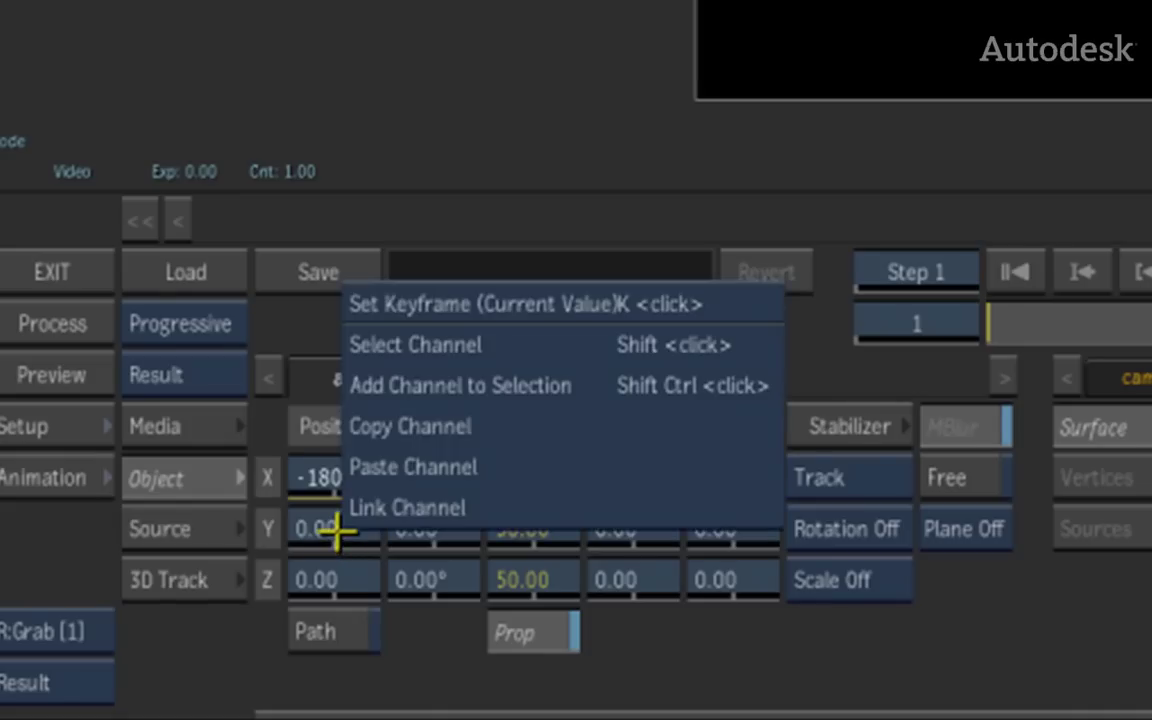
left_click(392, 507)
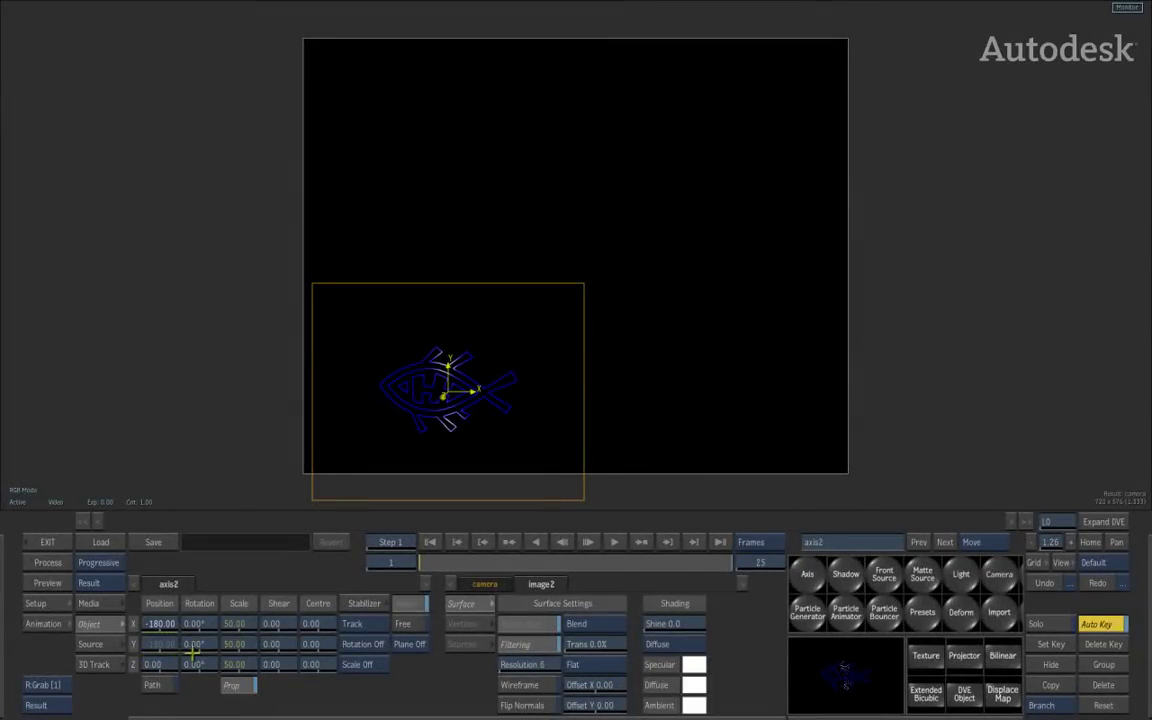
Preview the linked motion, scrub Position X toward -219, then undo the stray change
left_click_drag(426, 564, 386, 567)
left_click_drag(158, 623, 258, 622)
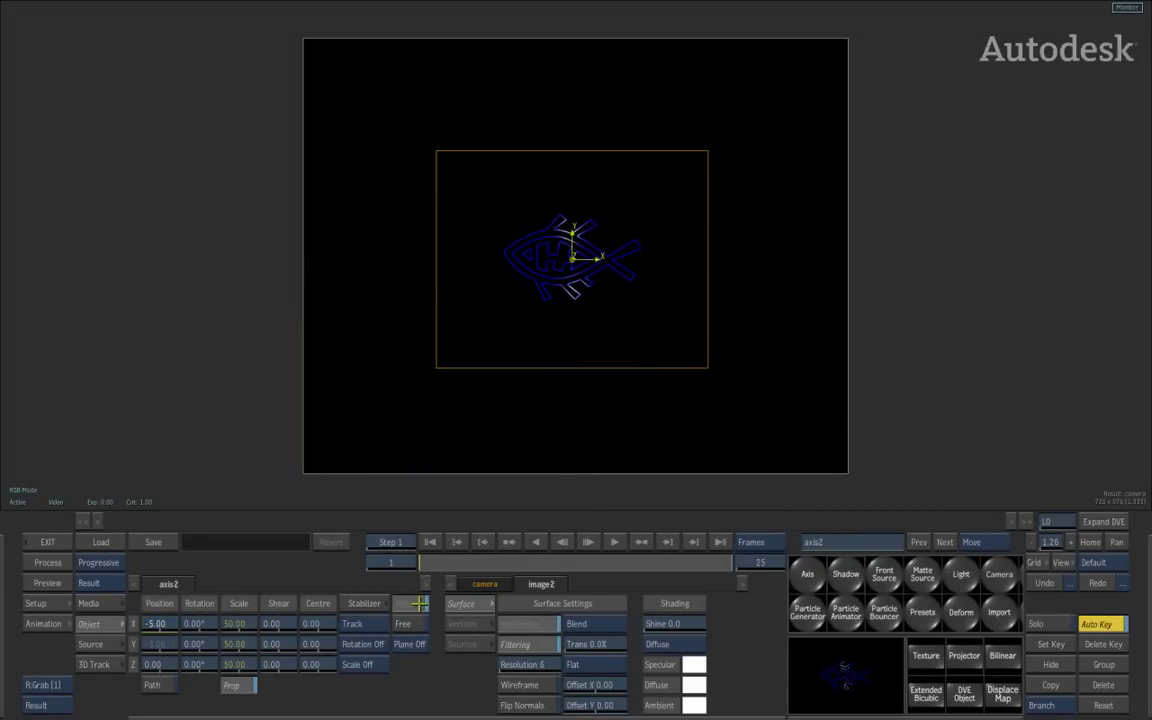
left_click(1038, 585)
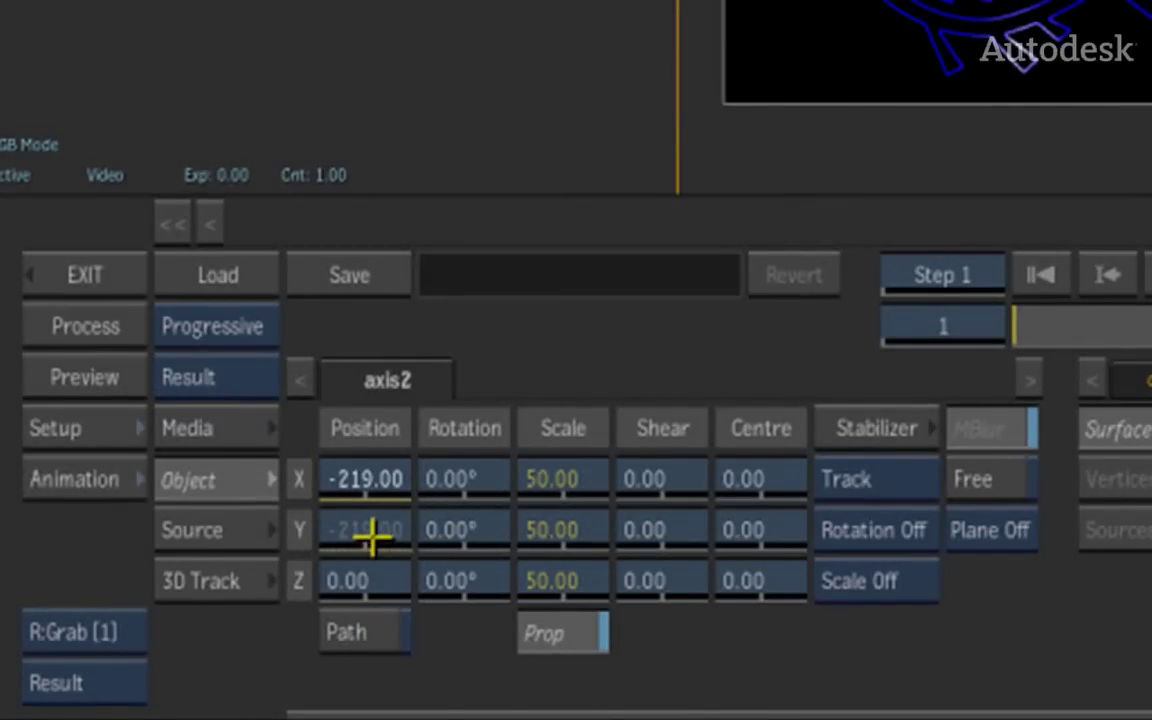
Reset Position Y to its default value and review the X animation across frames
right_click(365, 533)
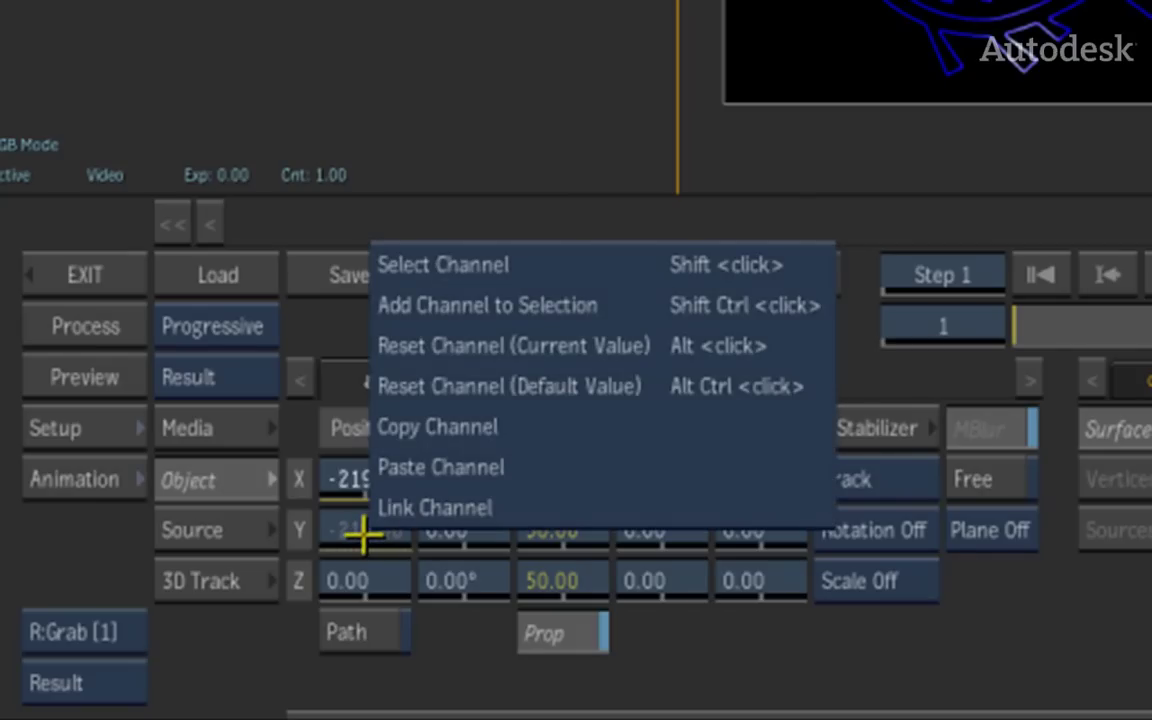
left_click(519, 385)
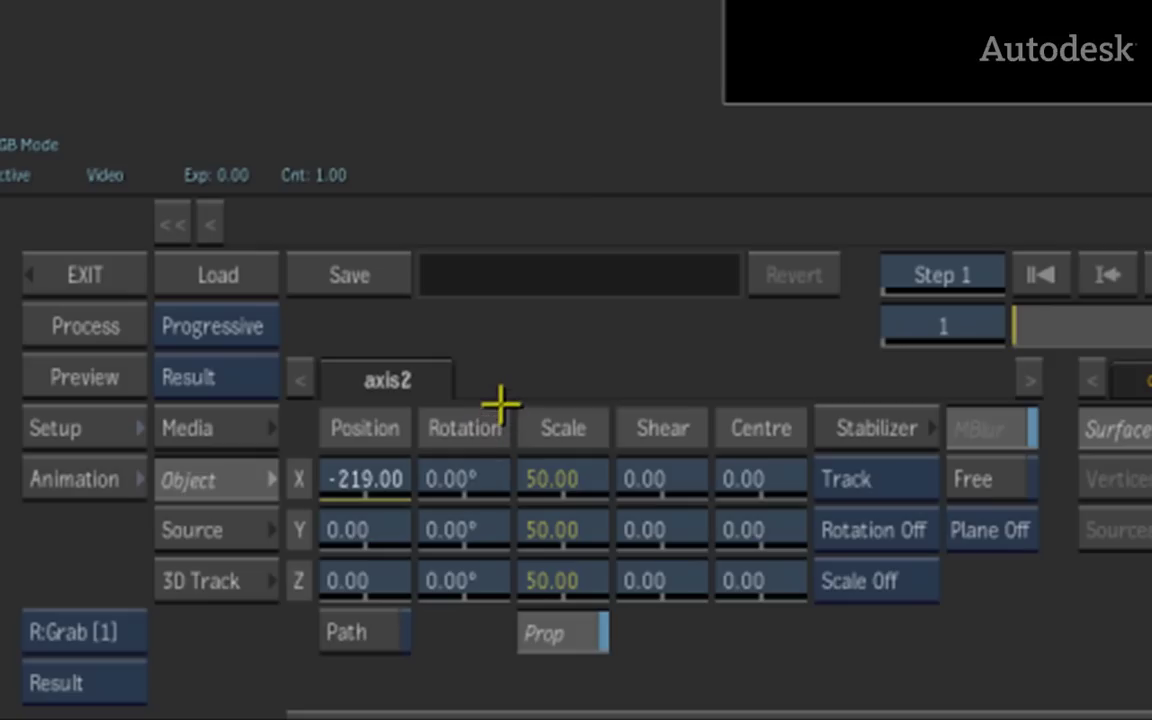
left_click_drag(1044, 309, 761, 329)
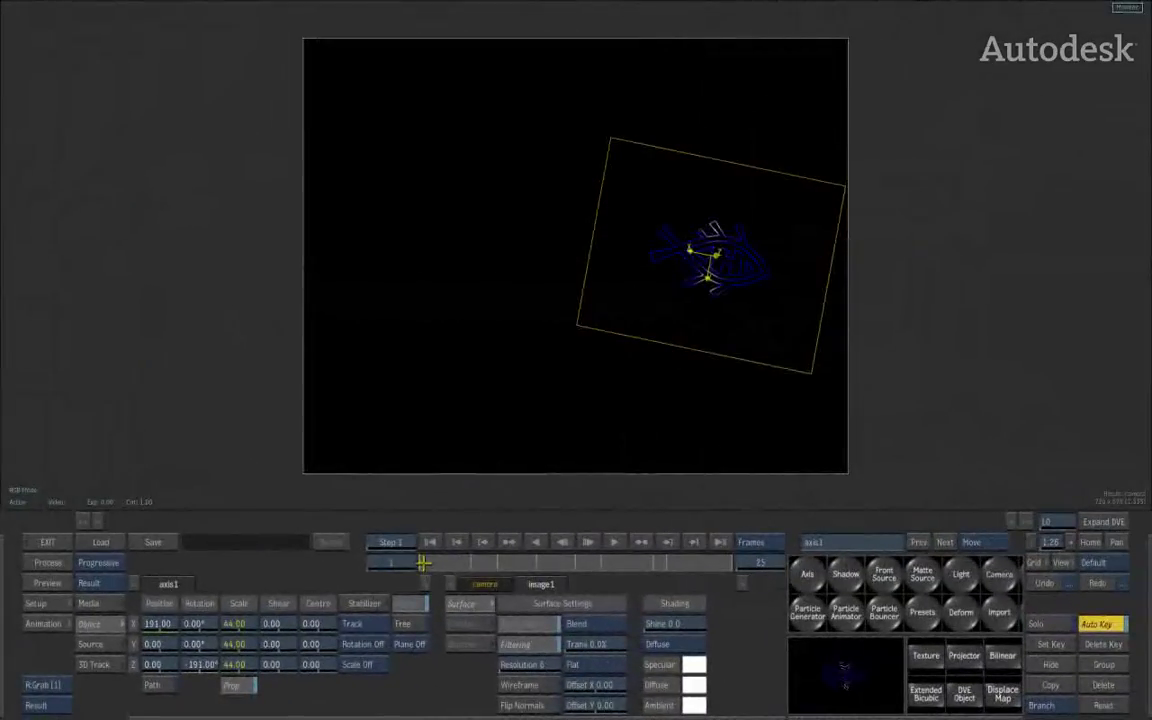
left_click_drag(540, 560, 373, 530)
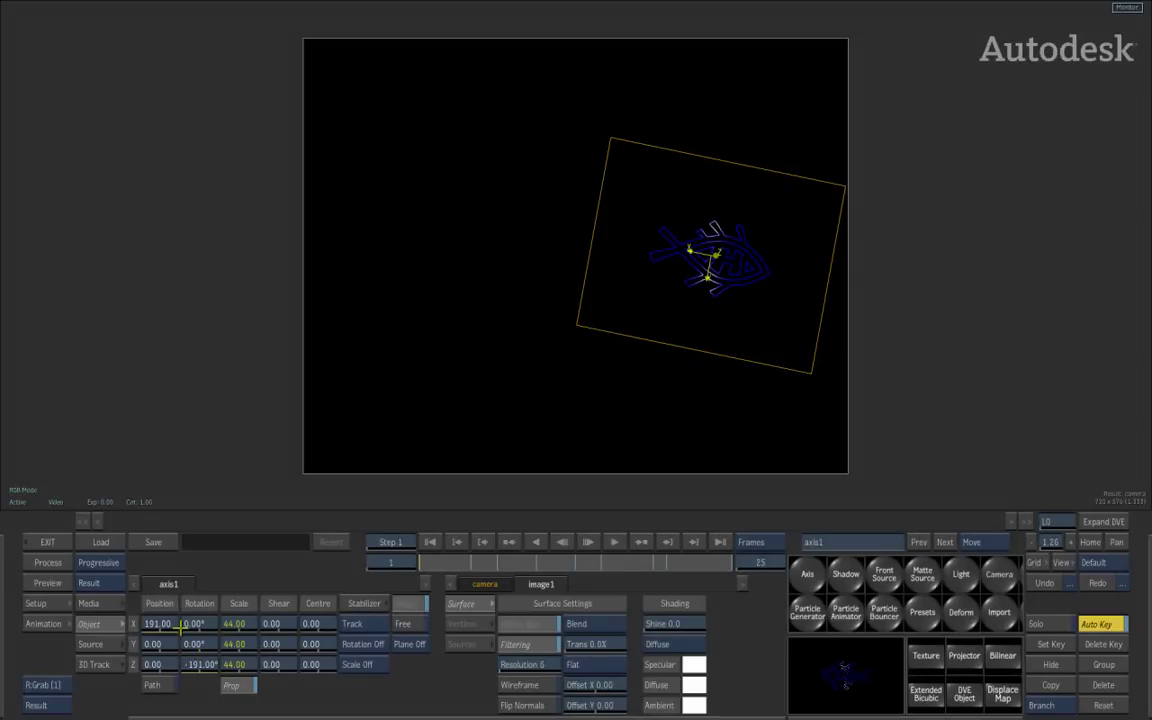
Open the Animation channel editor with the channel list and curve graph
left_click(45, 624)
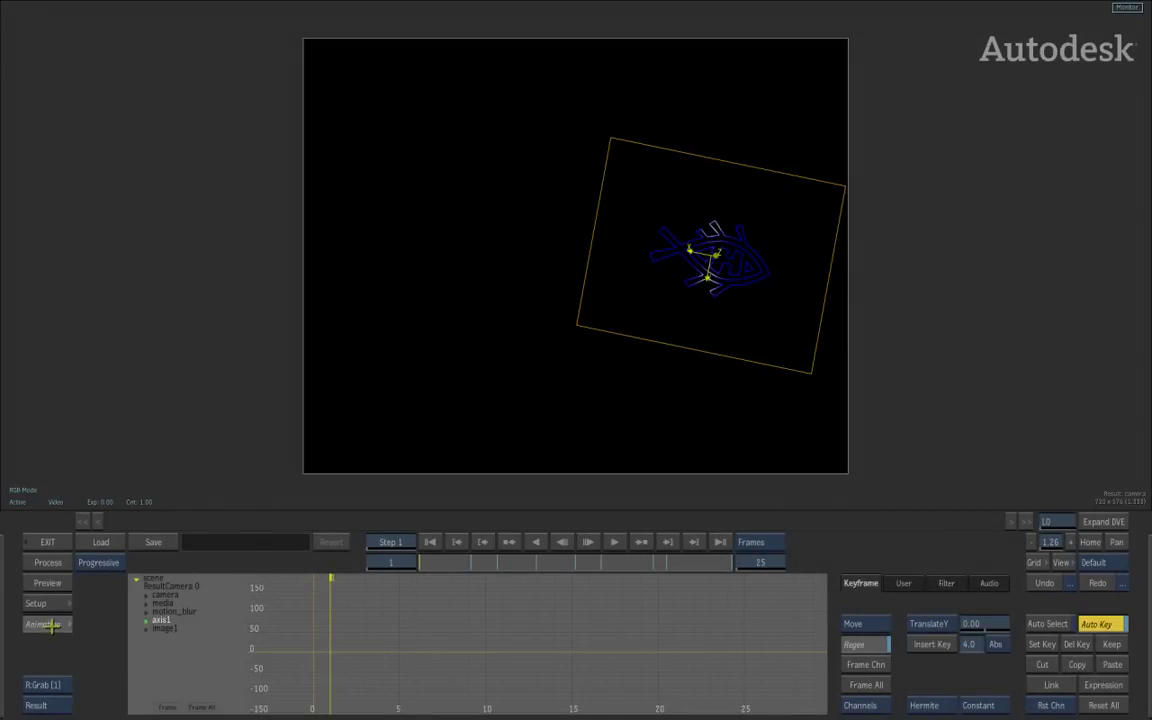
Show axis1's Position X wave curve, frames 1–20, full-size in the main viewer
left_click(145, 621)
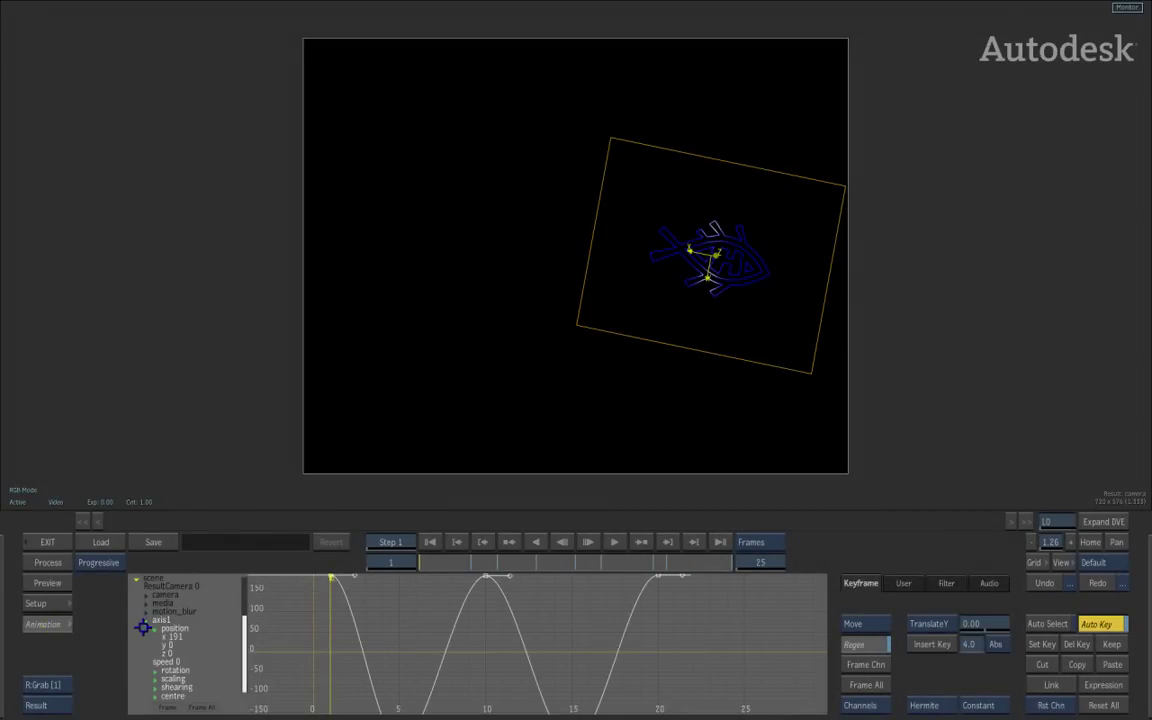
left_click(145, 621)
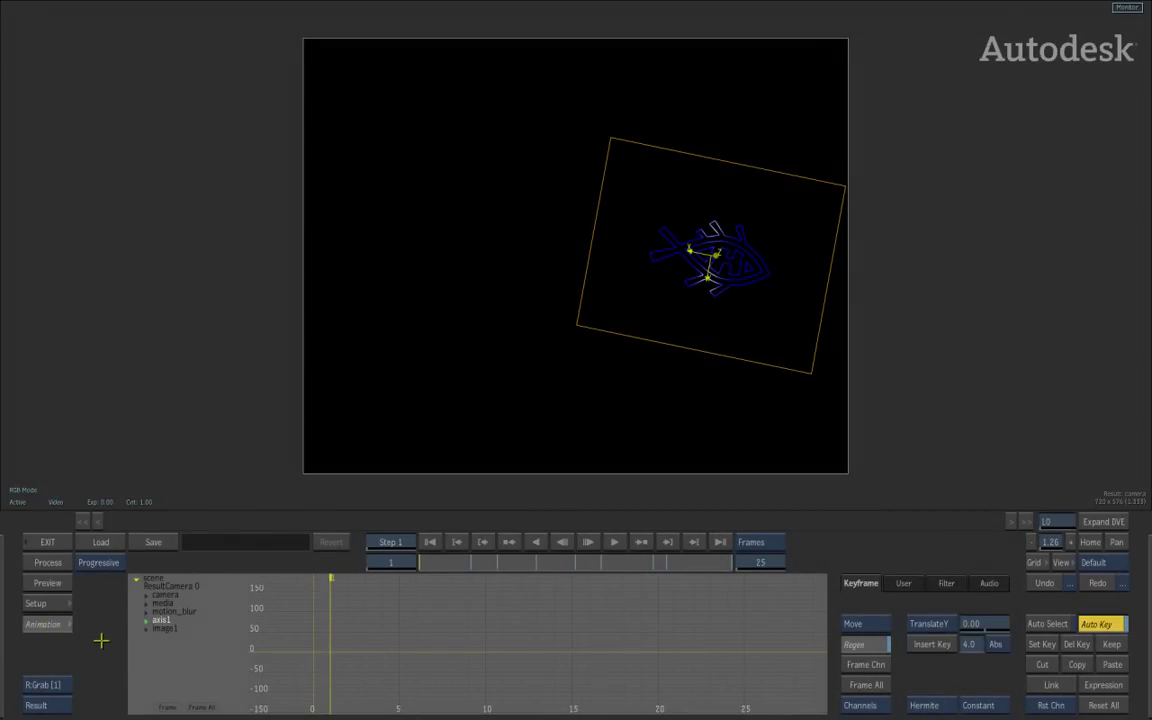
left_click(45, 624)
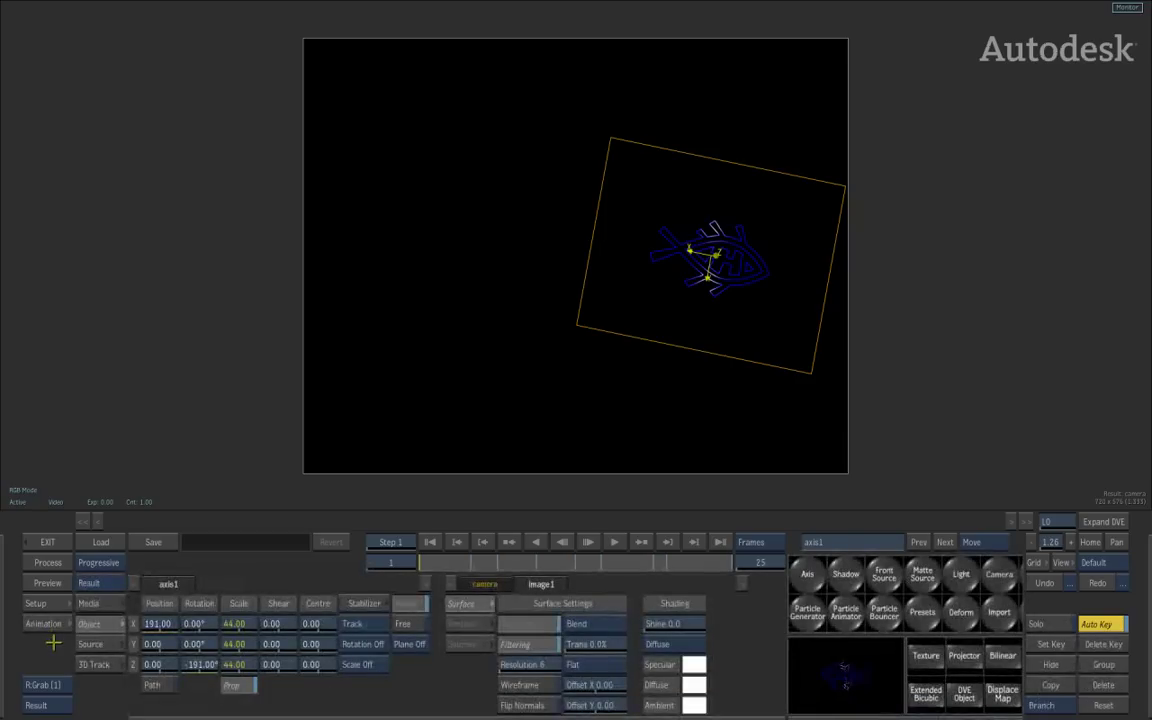
left_click(158, 623, "ctrl")
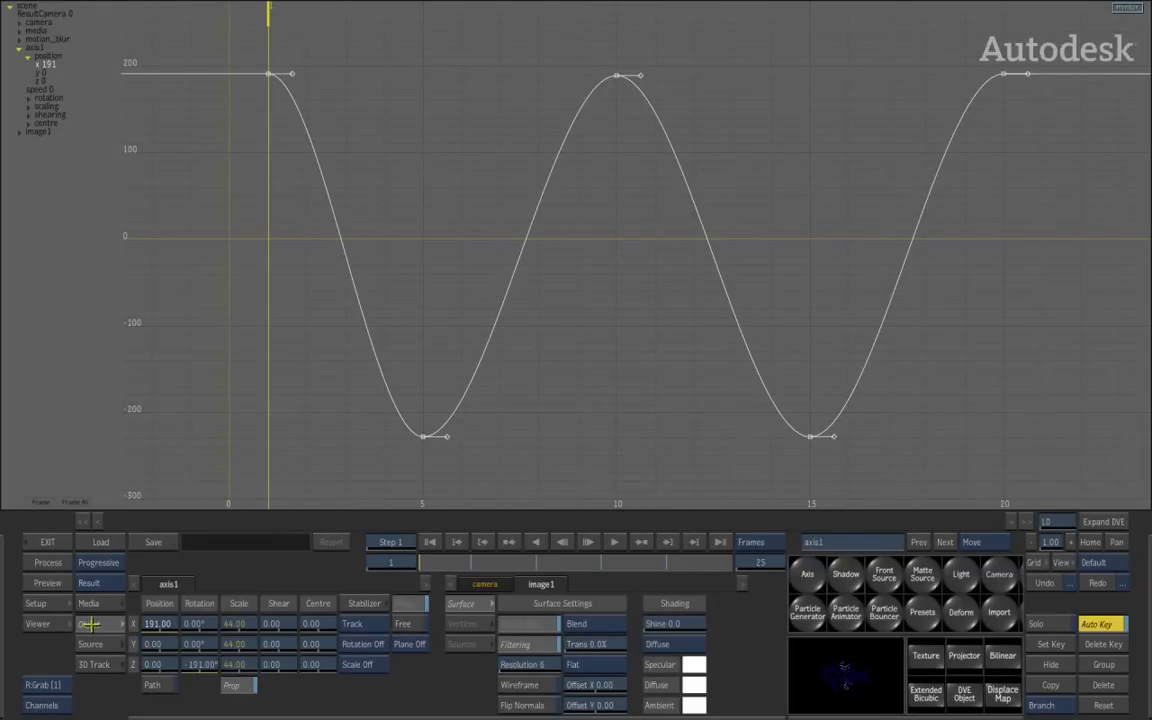
Swap the image back into the main viewer, leaving the curve editor in the bottom panel
left_click(40, 624)
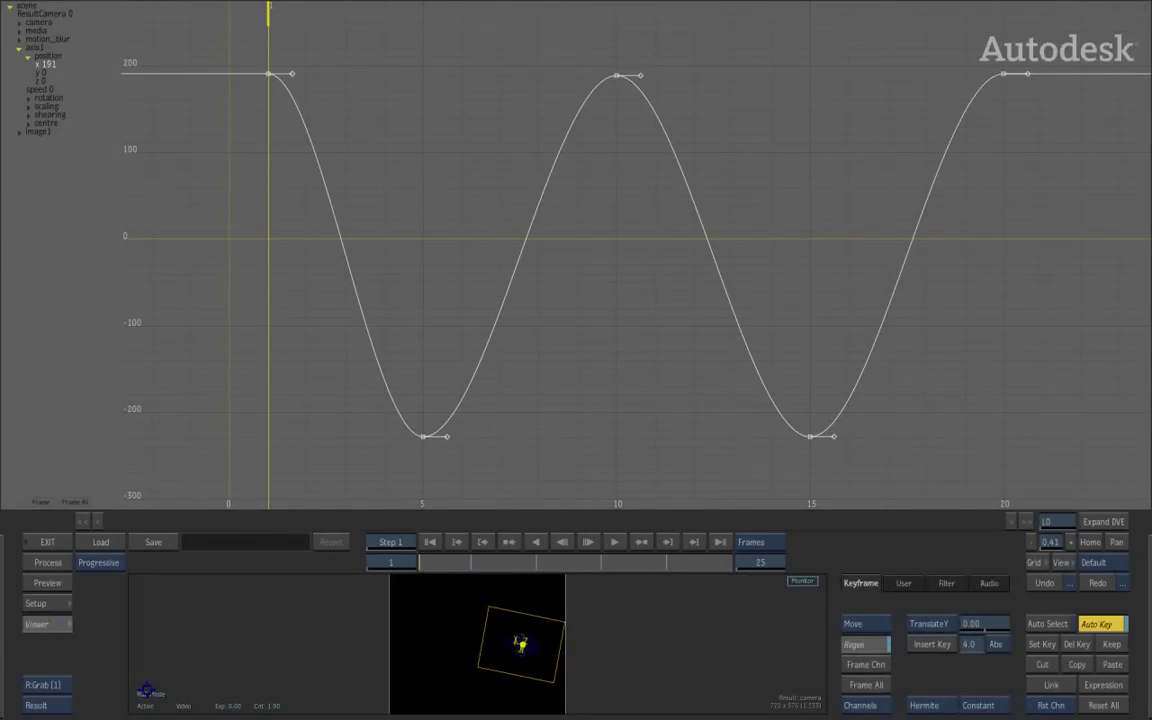
left_click(40, 624)
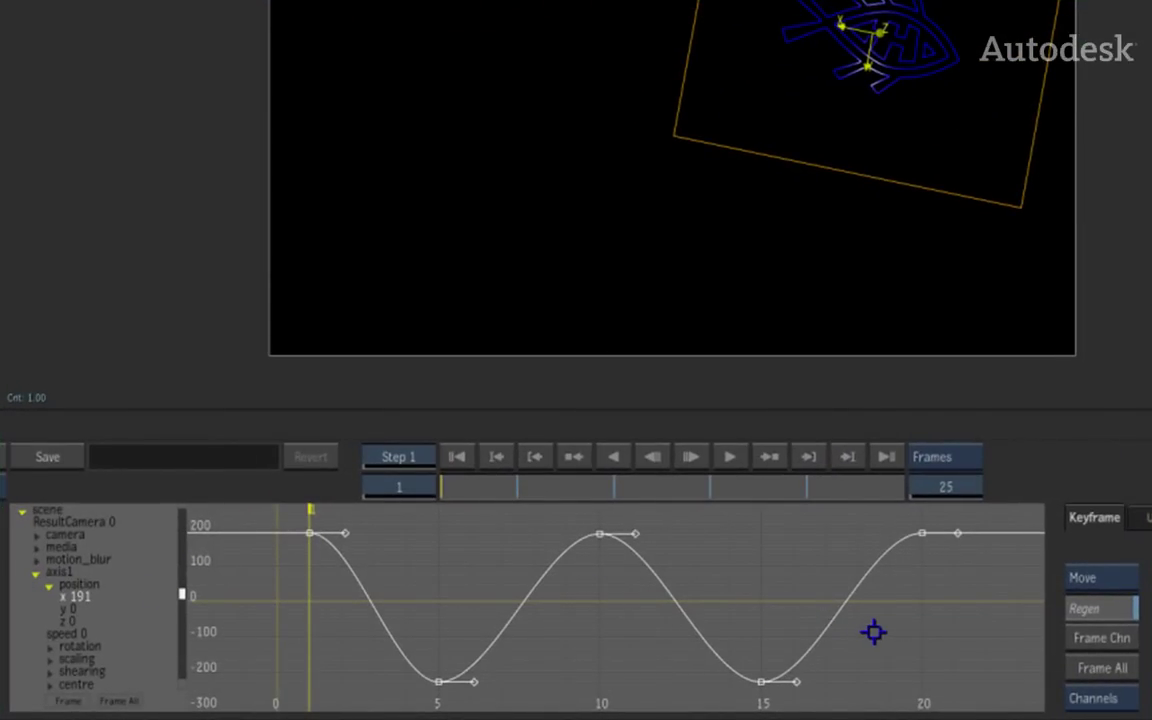
Switch the graph to Tracks view and try sliding the position x track, undoing the slide
left_click(1111, 699)
left_click(1108, 671)
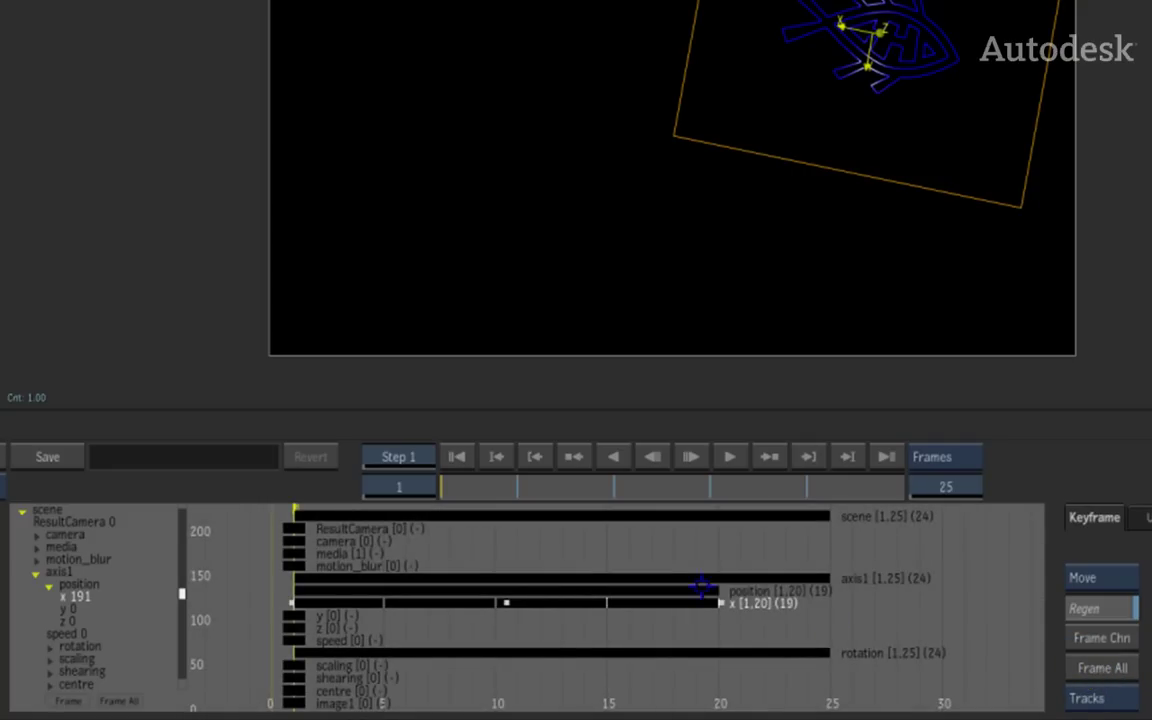
mouse_move(723, 600)
left_mouse_down()
mouse_move(424, 599)
mouse_move(720, 603)
left_mouse_up()
left_click_drag(508, 604, 719, 617)
key("ctrl+z")
Nudge the frame-15 key toward frame 13, then show channels in the Info spreadsheet
mouse_move(609, 603)
left_mouse_down()
mouse_move(567, 597)
mouse_move(596, 603)
left_mouse_up()
left_click(1090, 697)
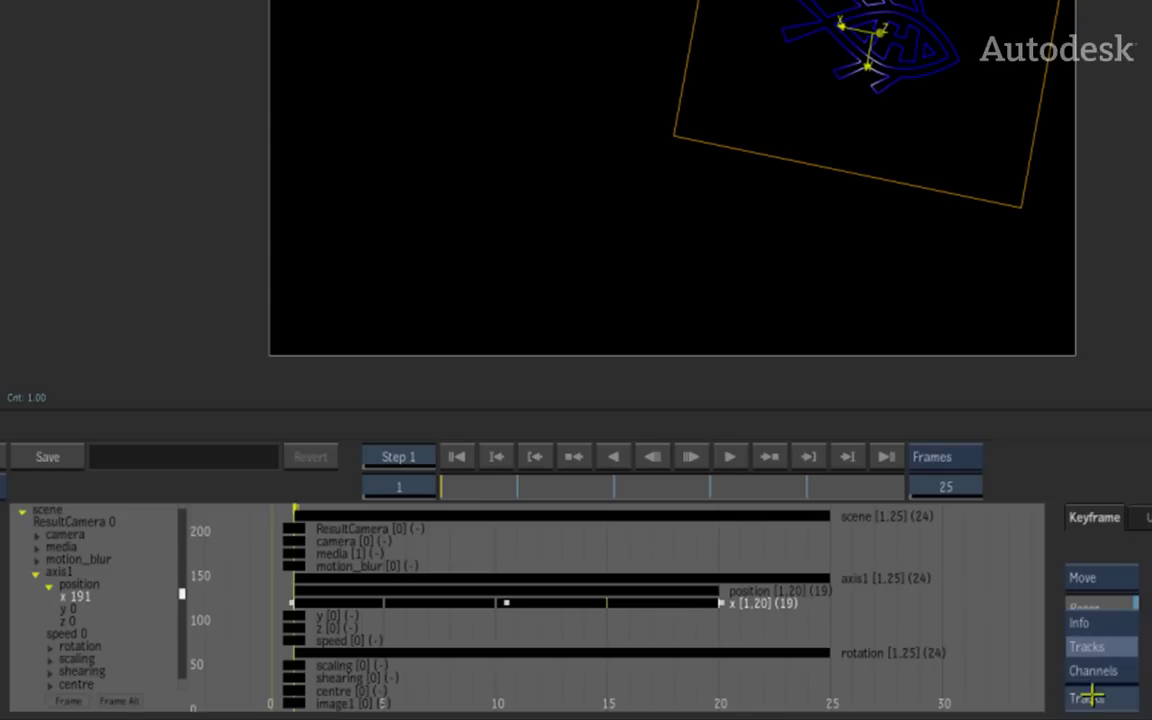
left_click(1115, 626)
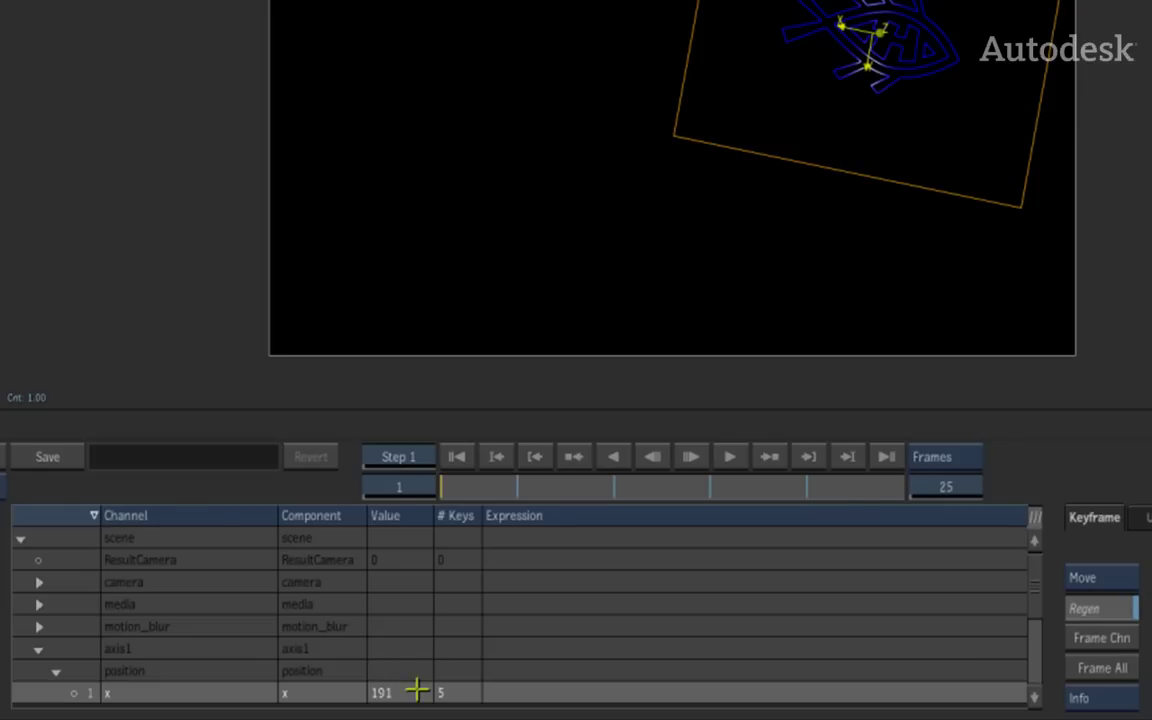
left_click_drag(448, 487, 411, 560)
Return to the Channels curve graph, scrub the timeline, and test-drag then undo the frame-5 key
left_click(1125, 697)
left_click(1113, 668)
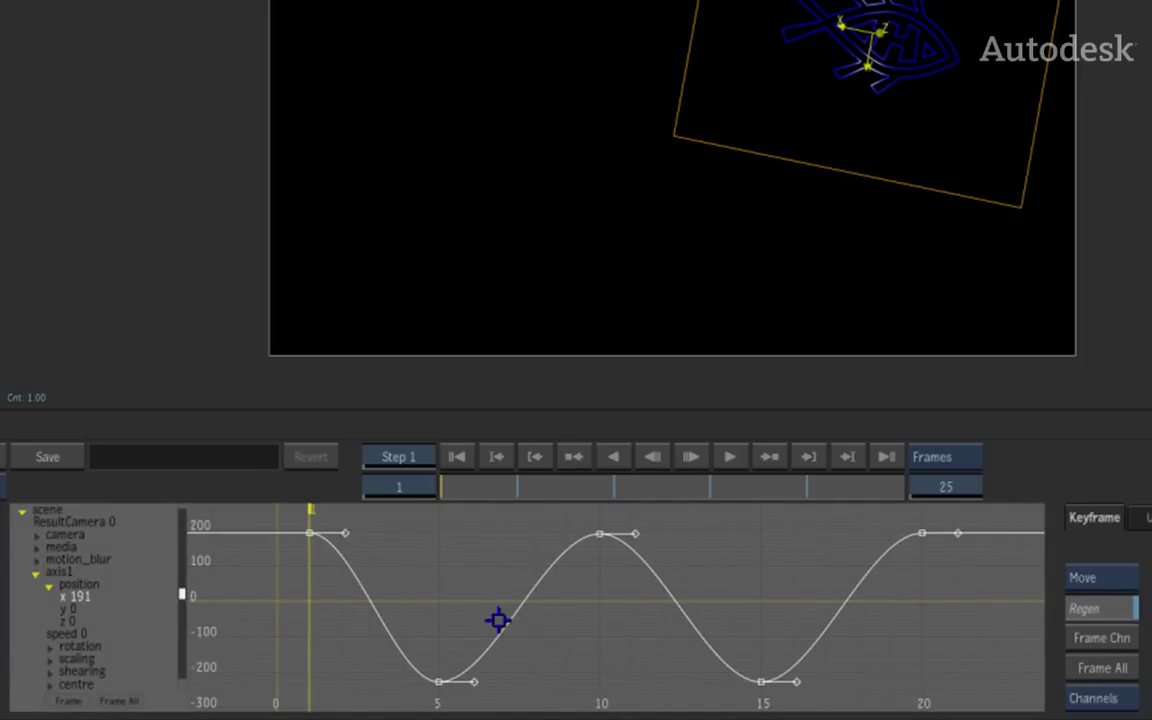
left_click_drag(470, 486, 440, 492)
left_click_drag(440, 680, 439, 644)
key("ctrl+z")
Switch to the Select tool and marquee the keys at frames 10 and 15
left_click(1090, 577)
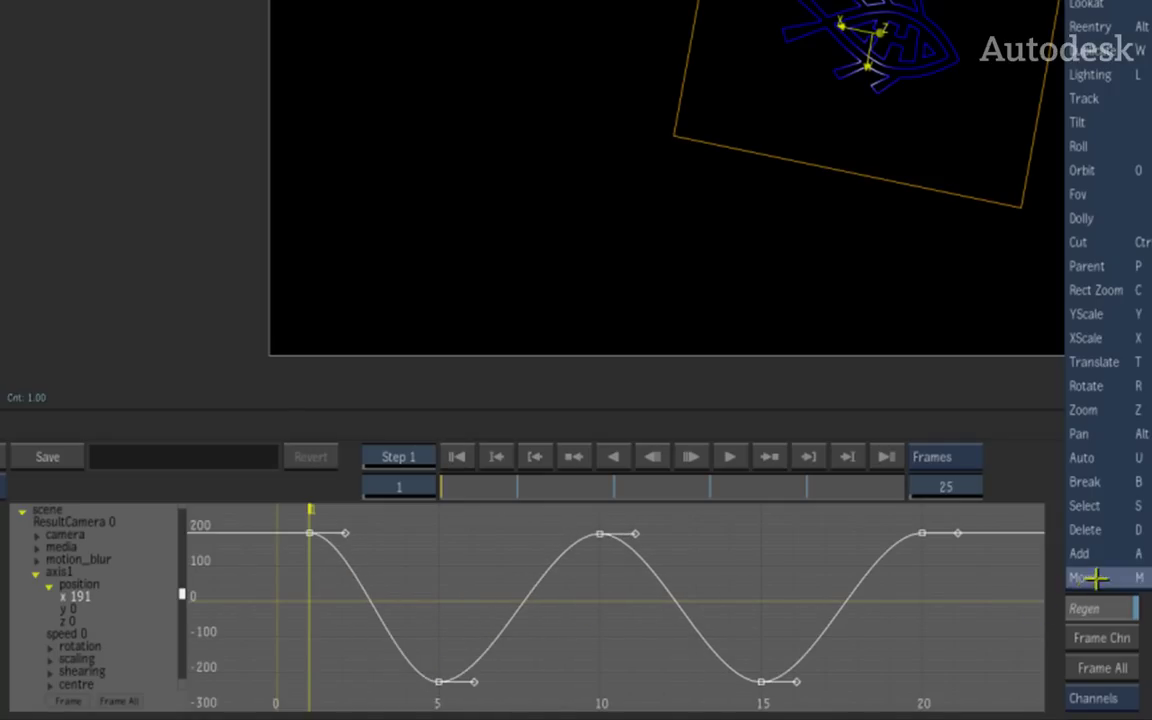
left_click(1127, 506)
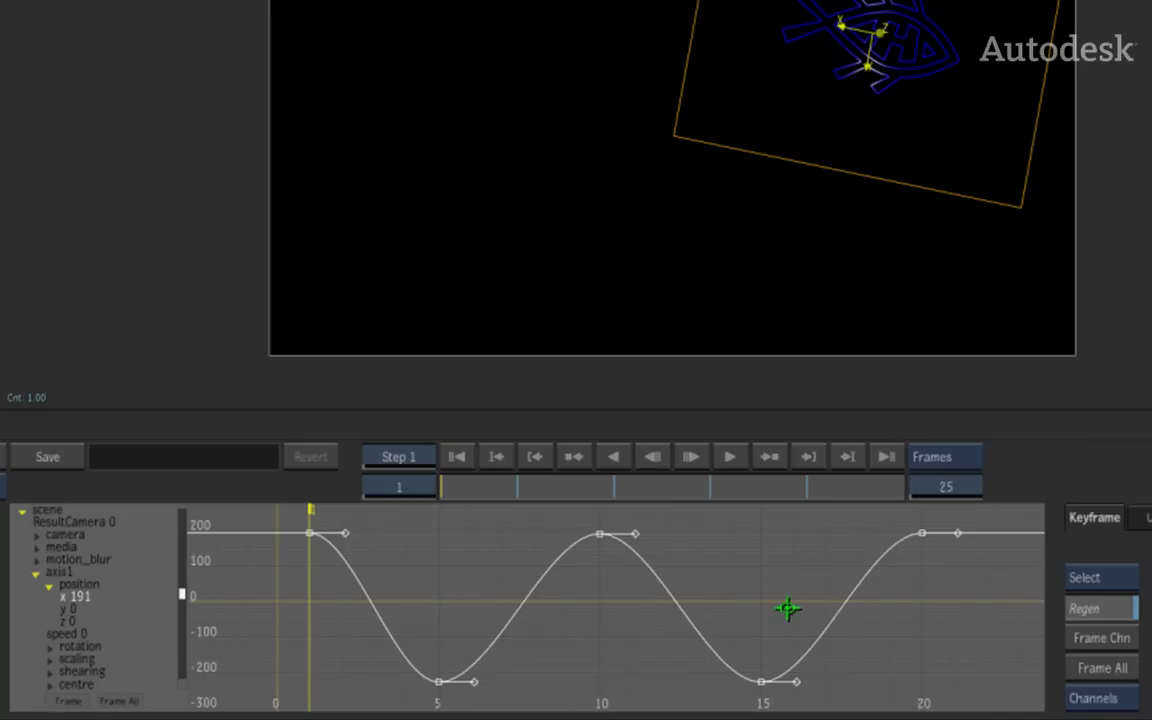
left_click_drag(586, 519, 647, 582)
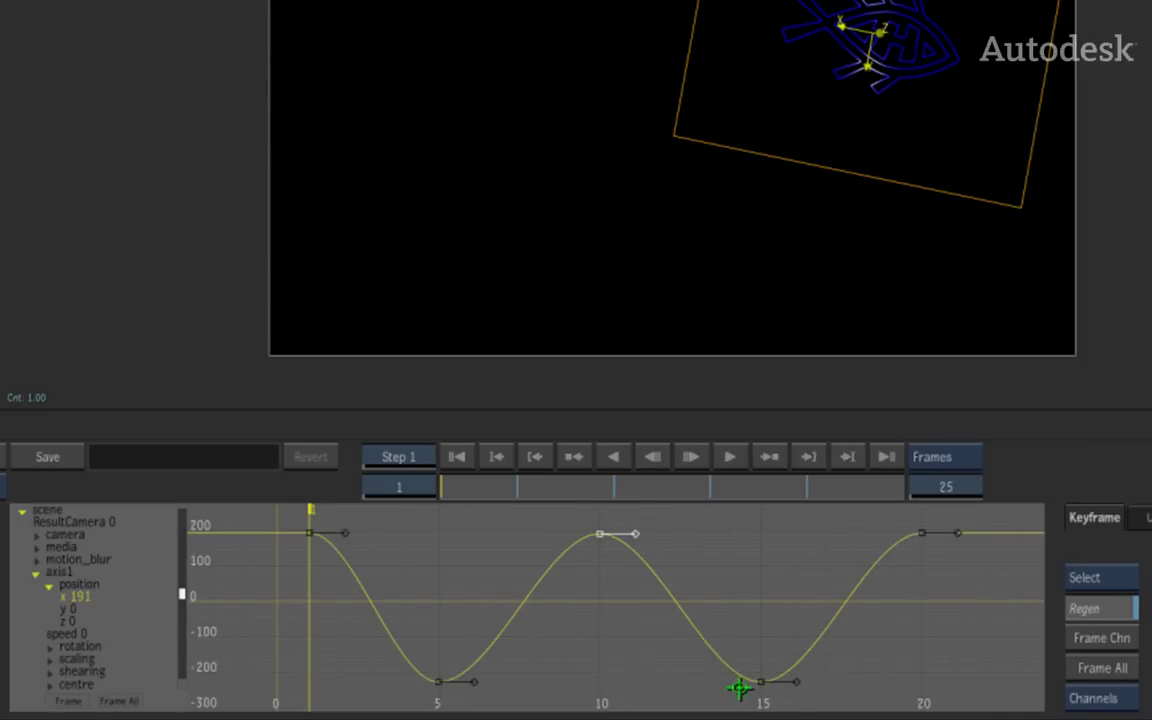
left_click_drag(744, 650, 792, 681)
left_click_drag(557, 513, 825, 674)
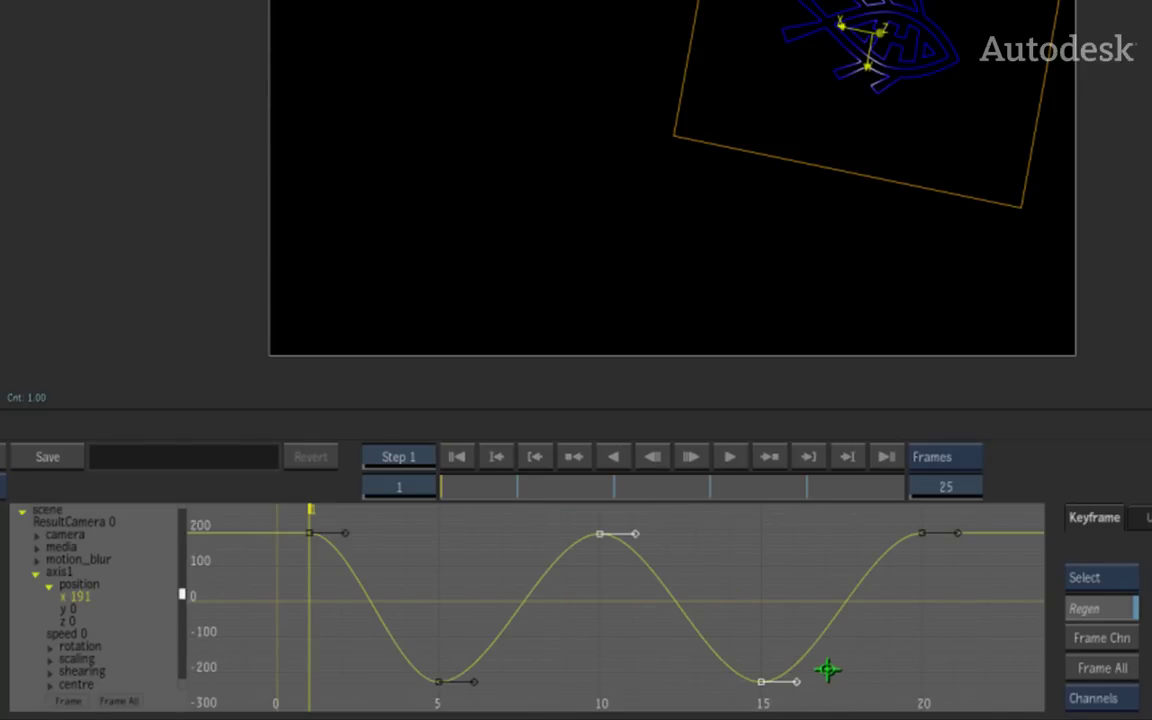
With the Move tool, select keys 10 and 15 and raise the frame-15 key to about -177
left_click(1090, 573)
left_click(1096, 660)
left_click_drag(577, 507, 800, 686)
mouse_move(762, 681)
left_mouse_down()
mouse_move(758, 617)
mouse_move(754, 668)
left_mouse_up()
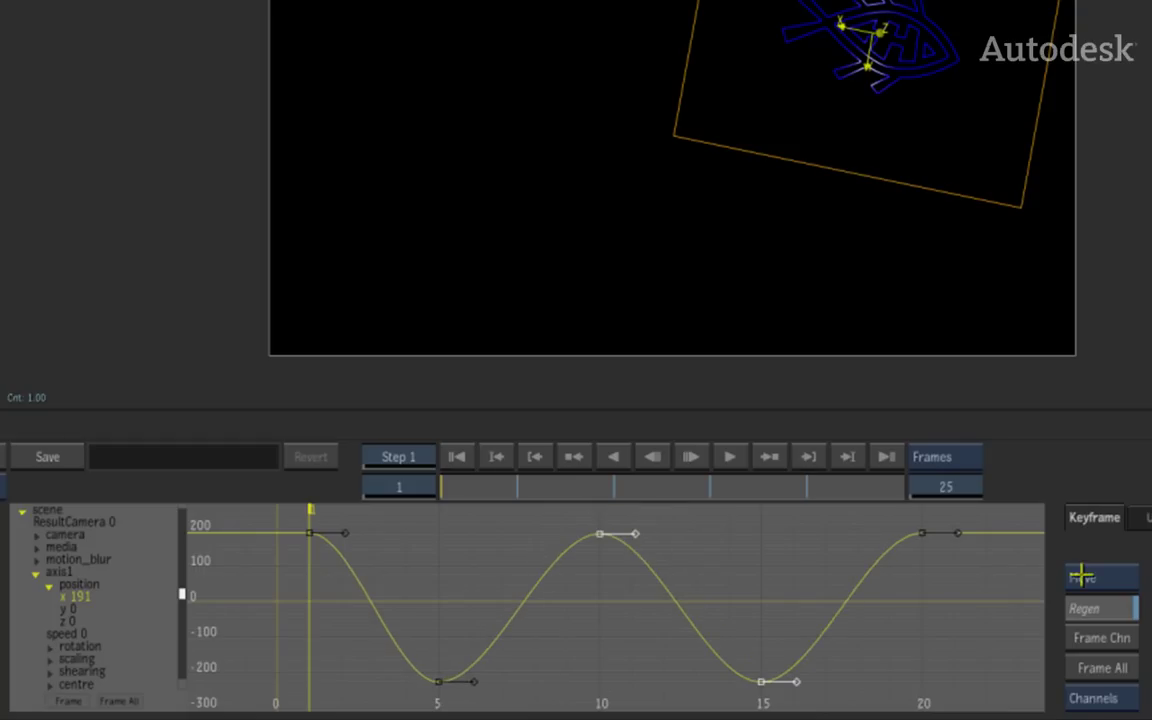
Back in the Select tool, marquee only the frame-15 key at about -228.09
left_click(1082, 576)
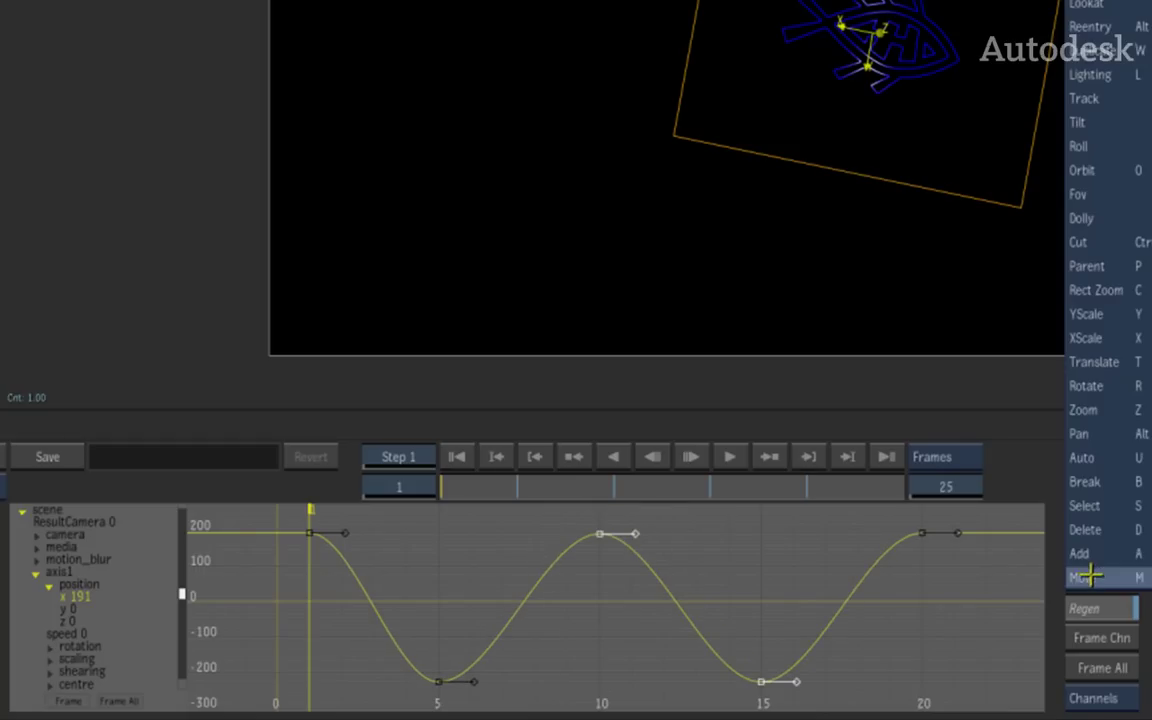
left_click(1084, 506)
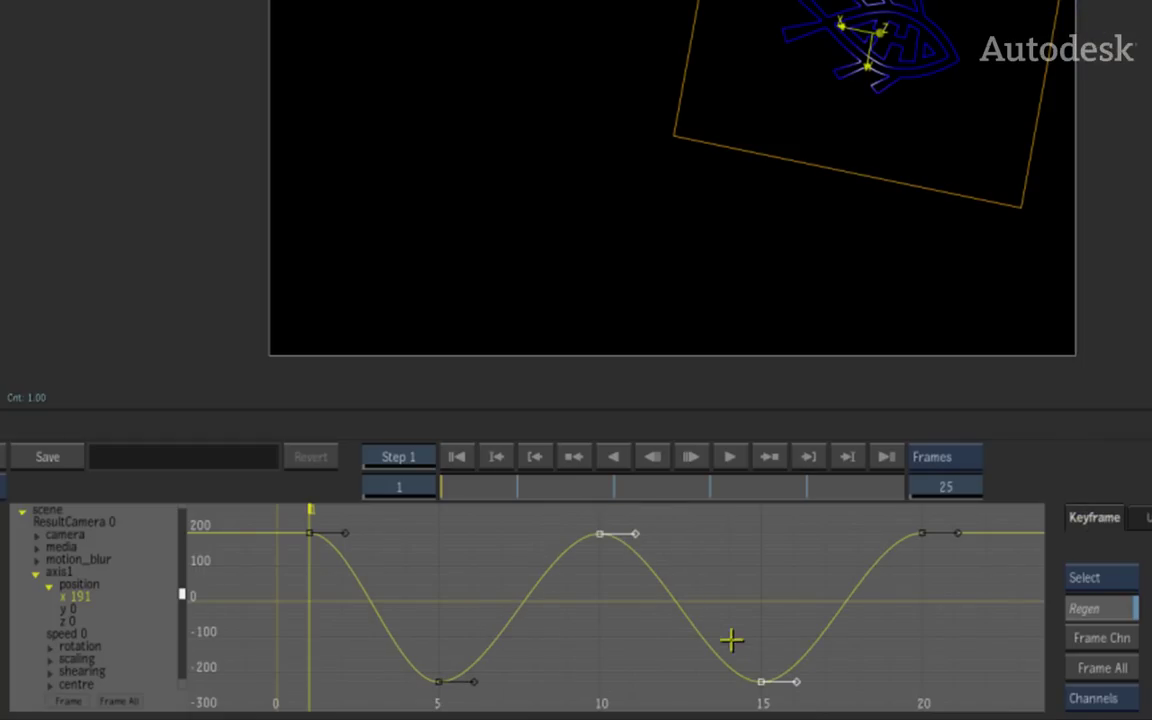
left_click_drag(740, 617, 771, 681)
left_click(1106, 580)
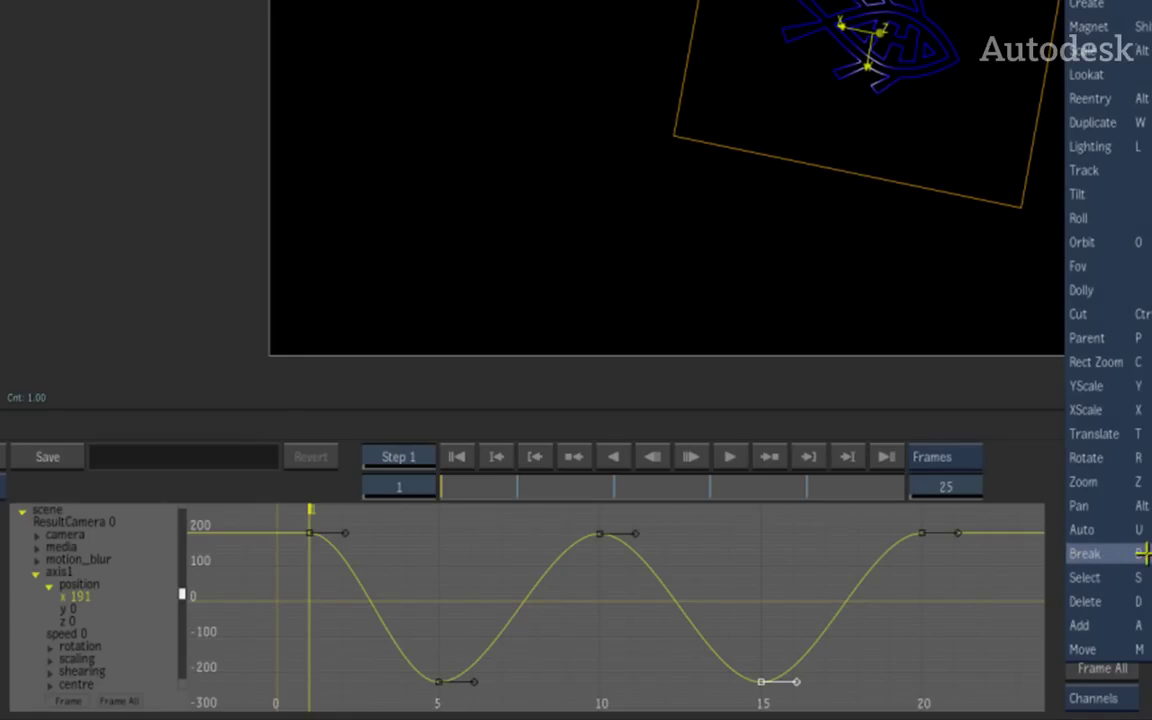
Break the frame-10 key's tangents and drag its handles into a sharp, pointed peak
left_click(1082, 557)
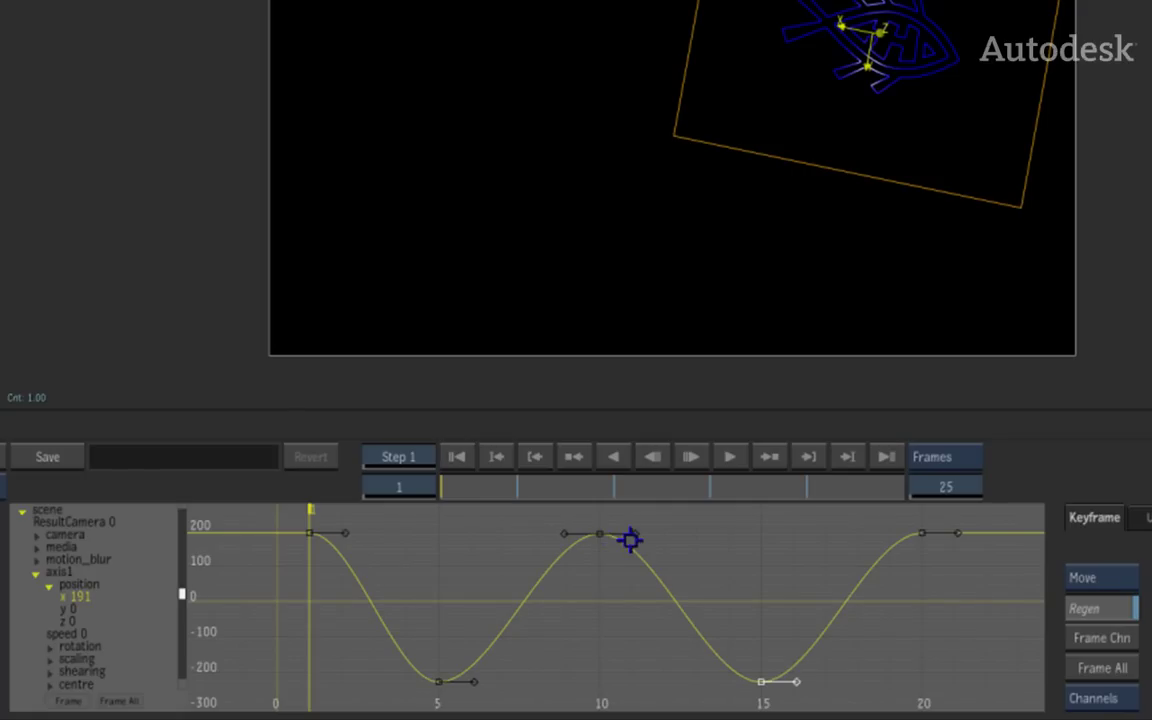
left_click_drag(637, 533, 607, 568)
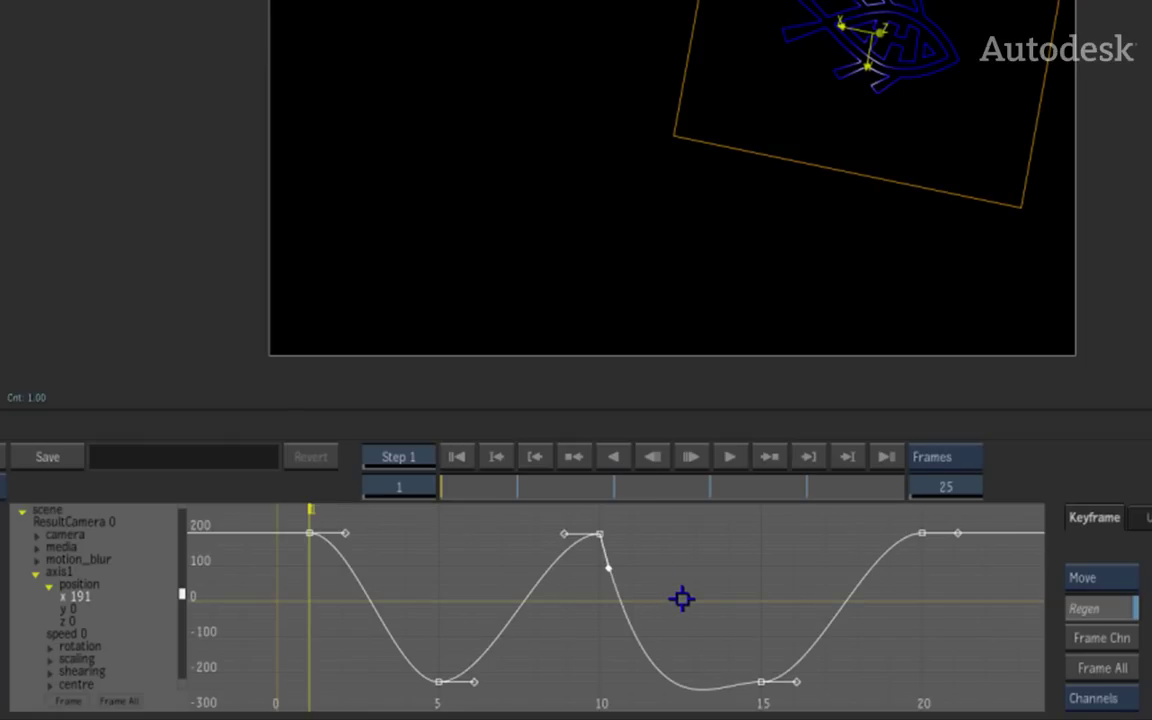
left_click(1093, 577)
left_click(1088, 482)
left_click_drag(593, 539, 589, 565)
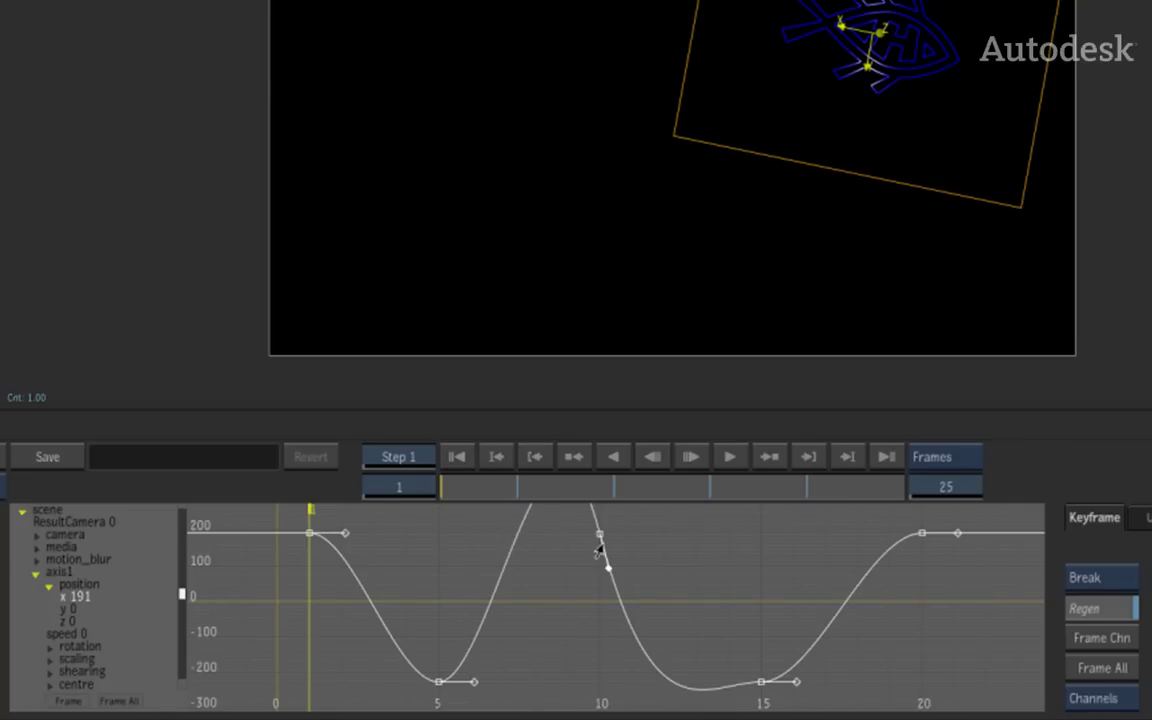
mouse_move(608, 567)
left_mouse_down()
mouse_move(622, 537)
mouse_move(622, 556)
mouse_move(622, 524)
mouse_move(612, 568)
mouse_move(635, 533)
mouse_move(608, 567)
left_mouse_up()
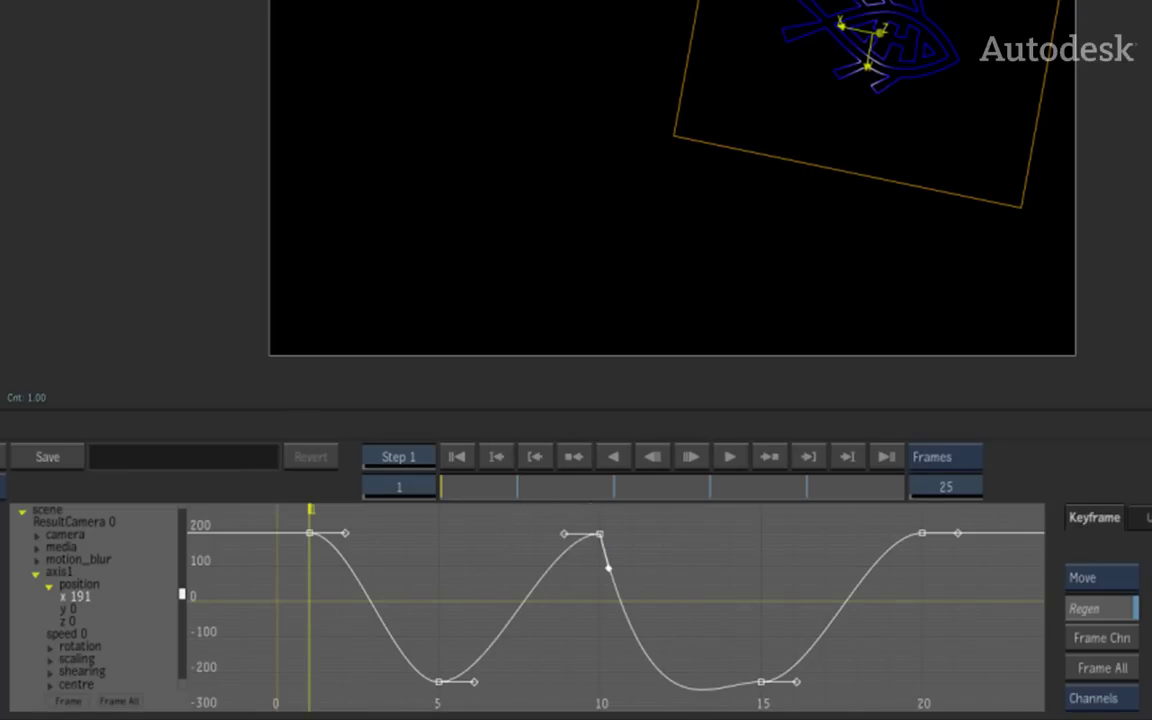
left_click_drag(607, 568, 630, 560)
Switch to Auto and flatten both tangents of the frame-10 key to round the peak
left_click_drag(563, 543, 582, 563)
left_click(1100, 577)
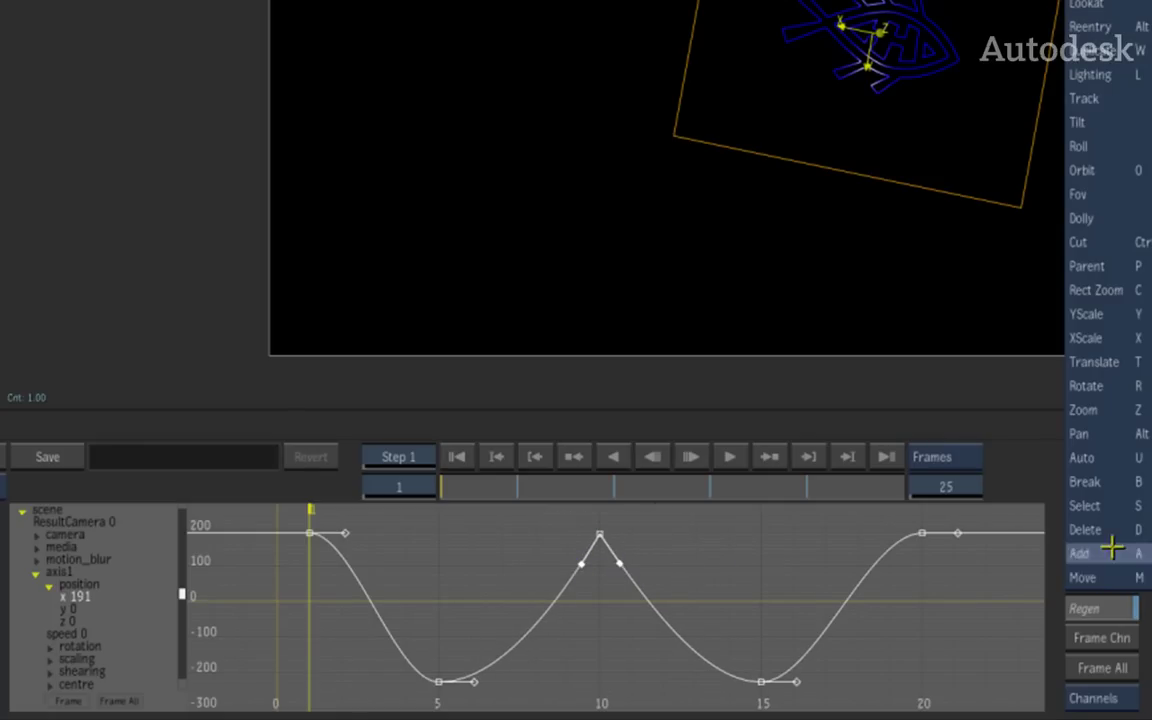
left_click(1134, 458)
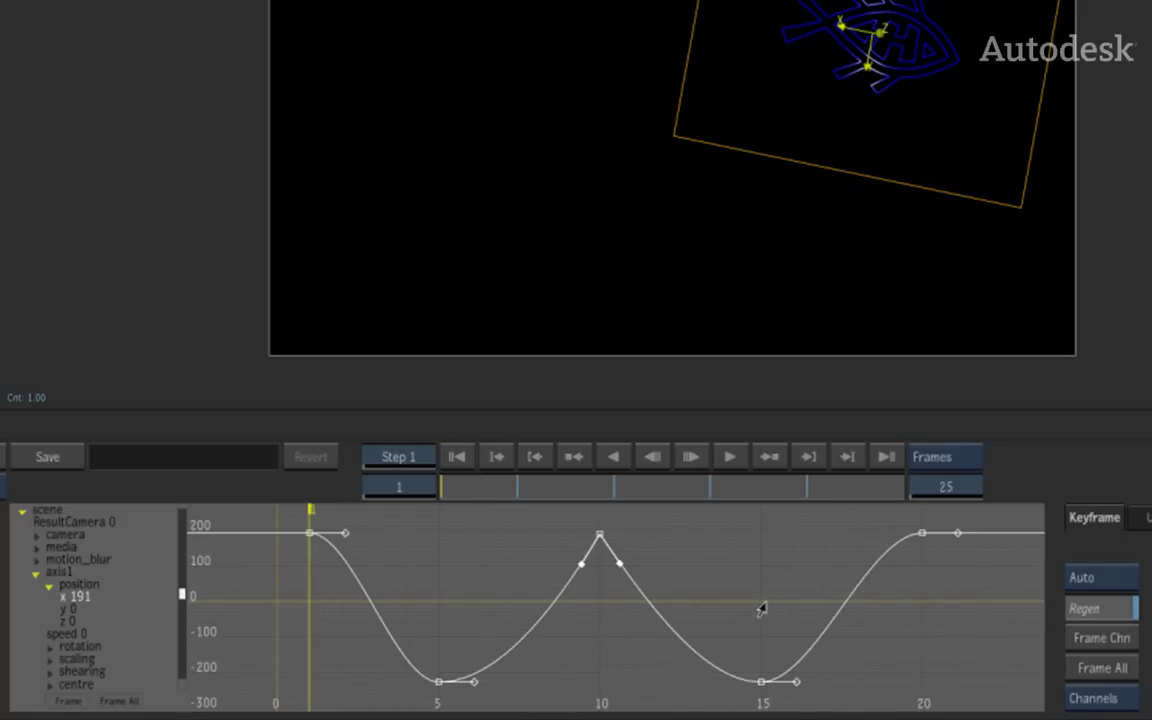
left_click(618, 567)
left_click(578, 567)
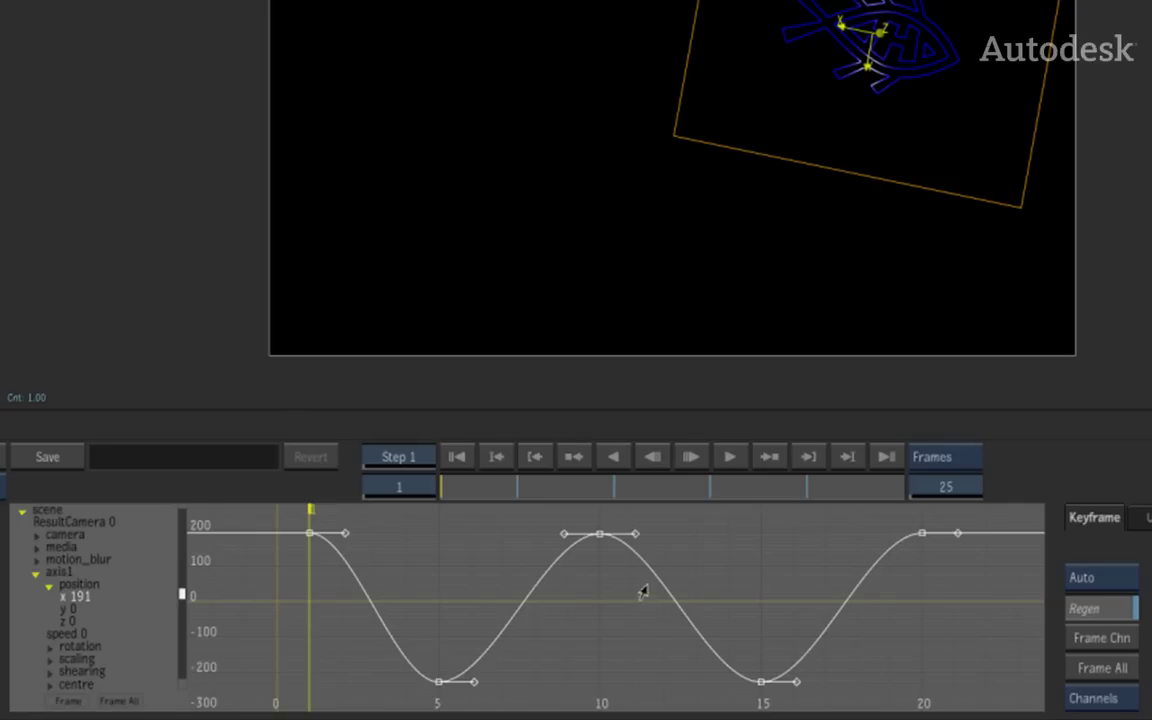
Return to Move and pull the frame-10 right tangent down
key("m")
mouse_move(637, 533)
left_mouse_down()
mouse_move(597, 571)
mouse_move(638, 521)
mouse_move(635, 550)
mouse_move(645, 504)
mouse_move(640, 535)
left_mouse_up()
left_click(1121, 577)
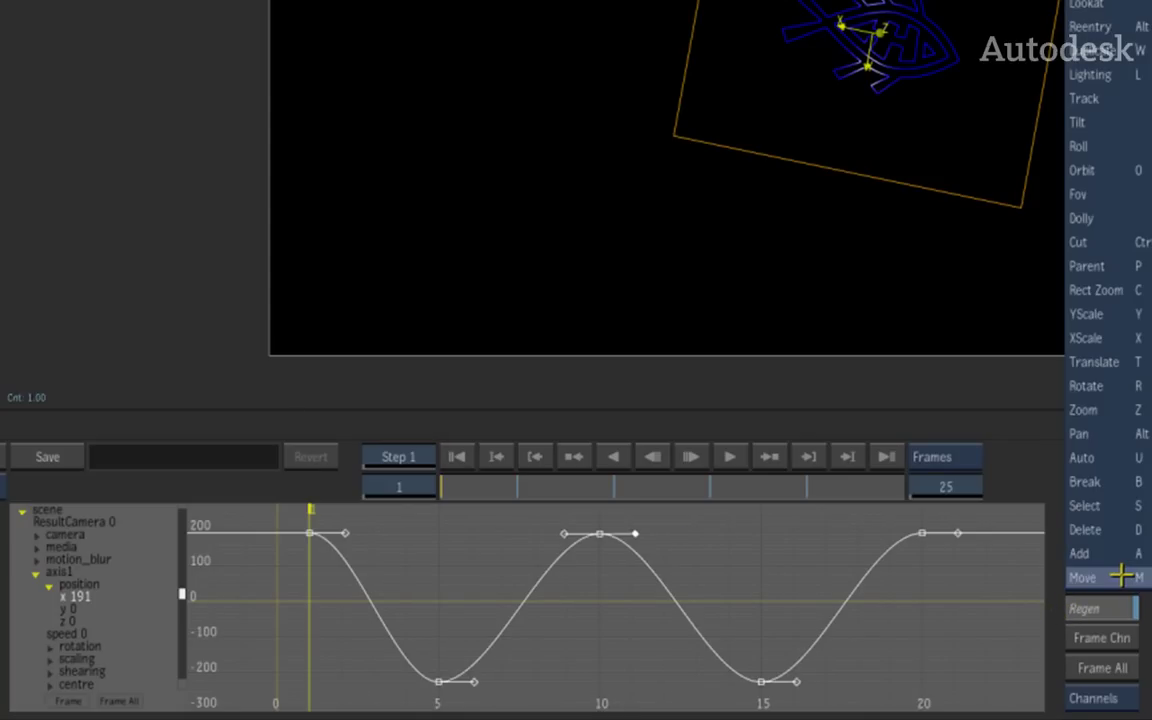
Box-select the peak and trough keys at frames 10 and 15
left_click(1146, 358)
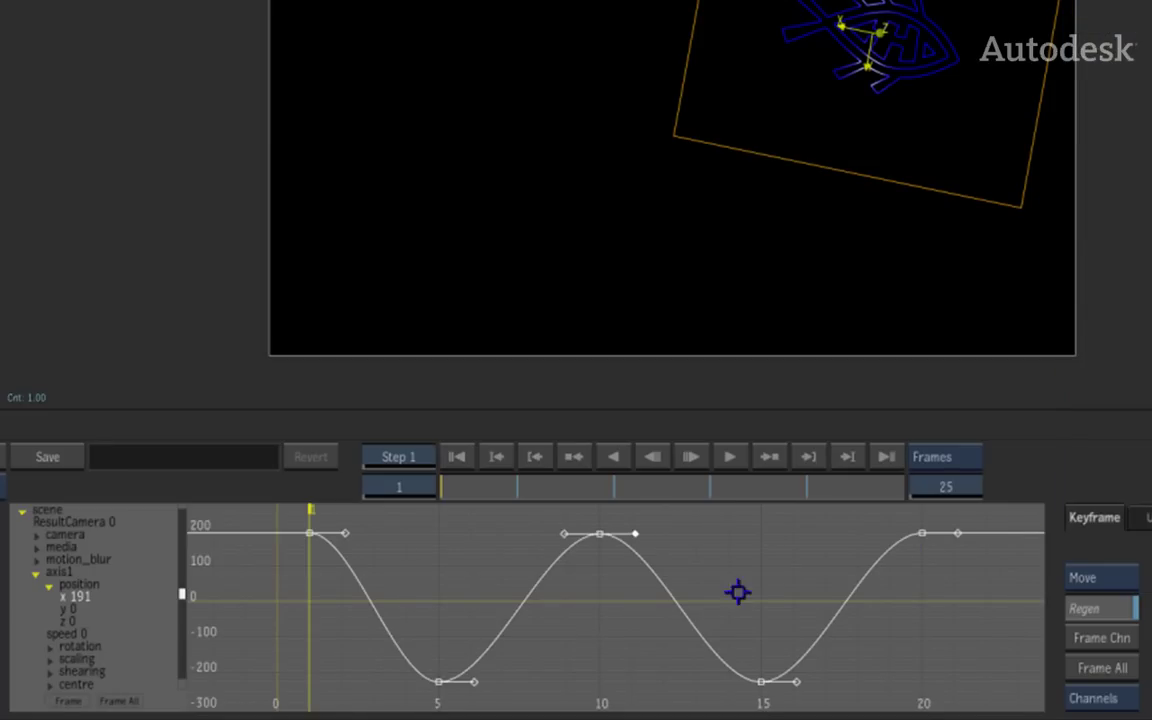
left_click_drag(575, 517, 767, 687)
left_click(1097, 576)
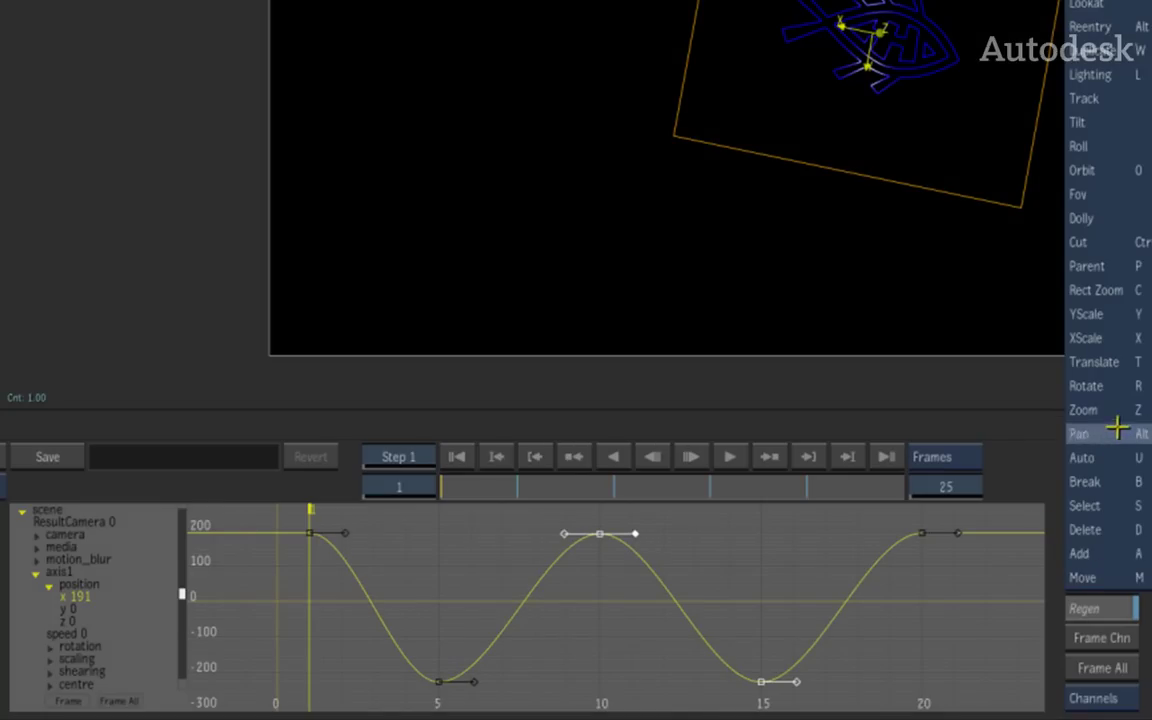
Translate the selected keys about one frame earlier, to near frames 9 and 14
left_click(1126, 362)
mouse_move(621, 544)
left_mouse_down()
mouse_move(591, 519)
mouse_move(626, 550)
mouse_move(603, 533)
left_mouse_up()
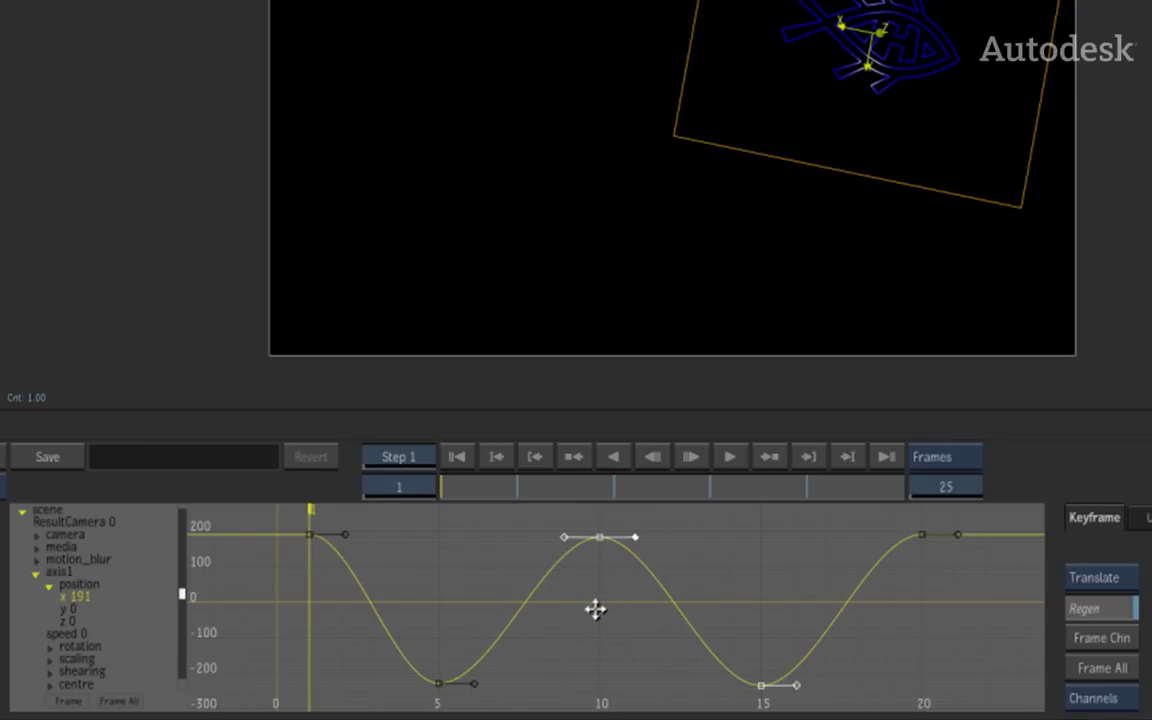
left_click_drag(602, 548, 568, 540)
mouse_move(390, 585)
left_mouse_down()
mouse_move(368, 578)
mouse_move(368, 600)
mouse_move(381, 591)
left_mouse_up()
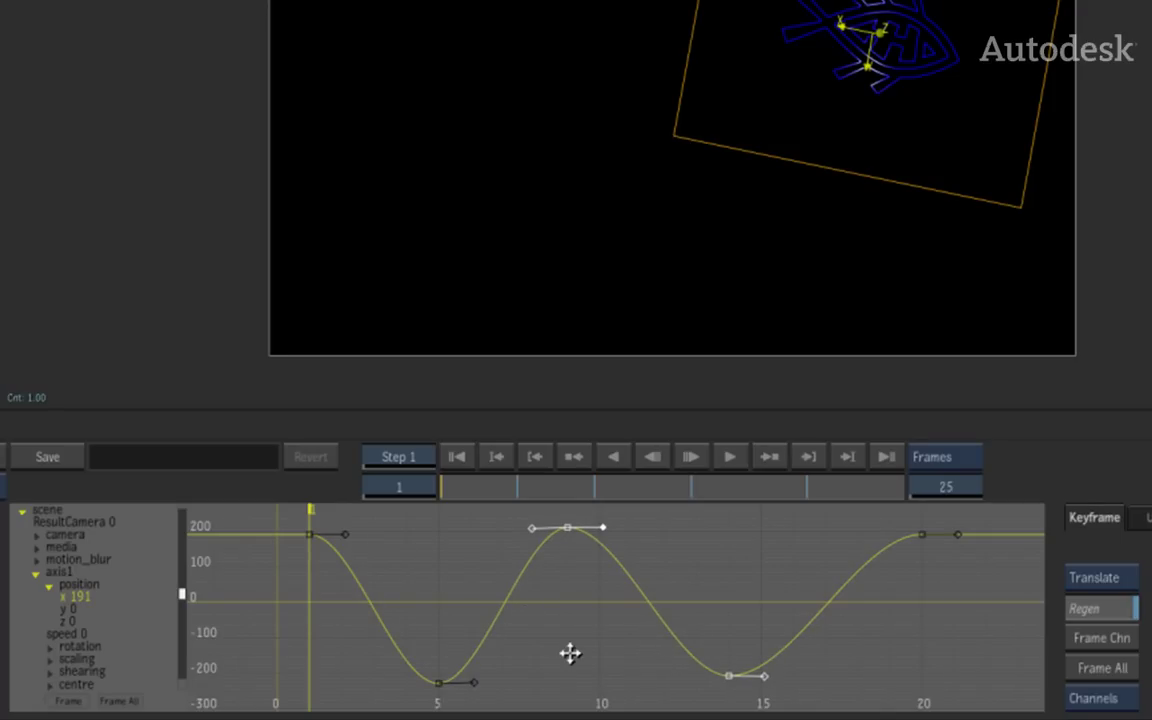
left_click(1124, 579)
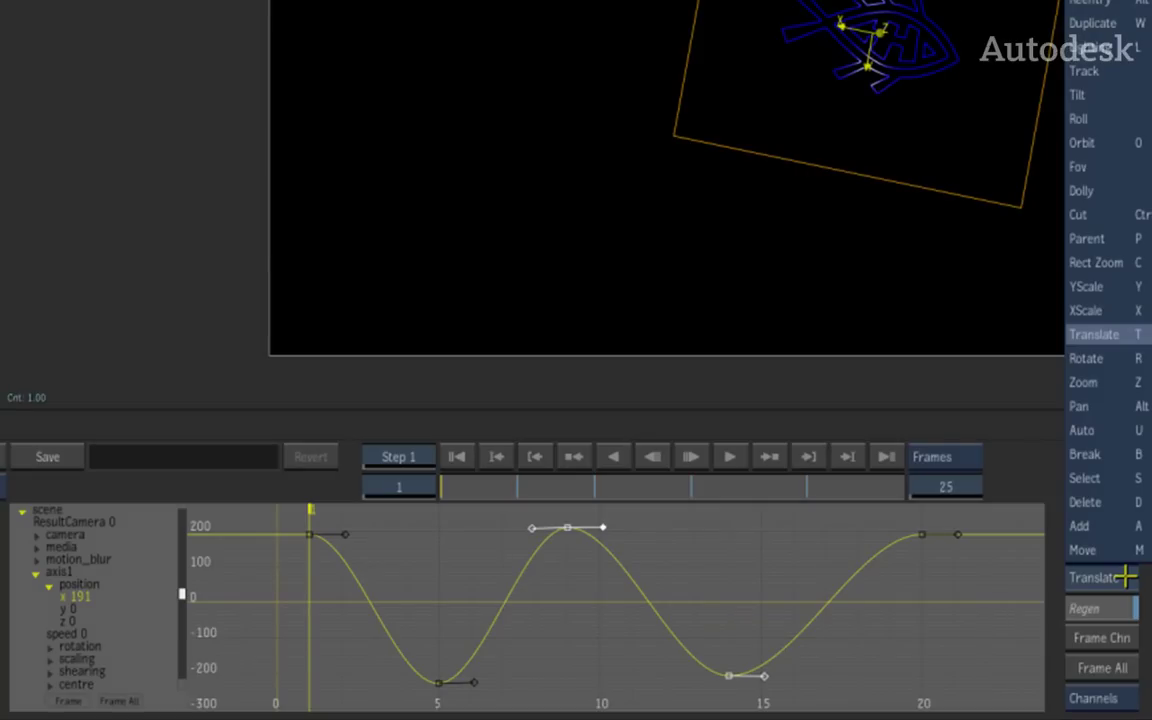
Use XScale to stretch the curve horizontally so the peak and low return to frames 10 and 15
left_click(1138, 312)
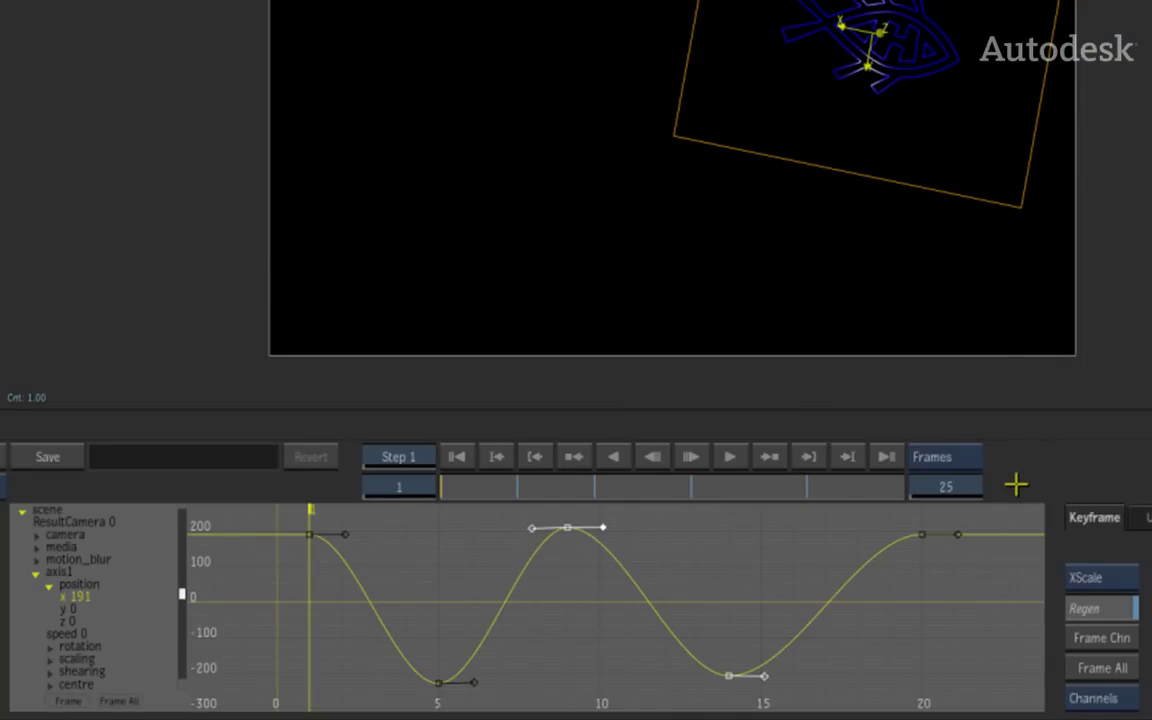
left_click(1107, 574)
left_click(1098, 552)
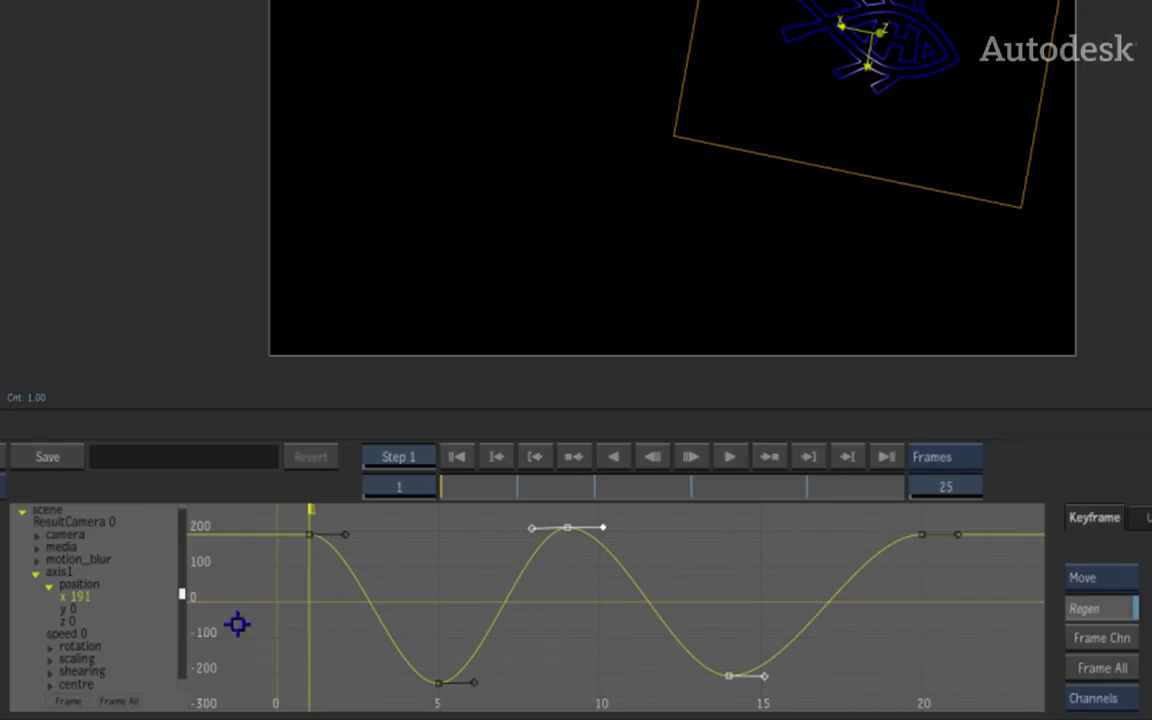
left_click(60, 594)
left_click(1085, 578)
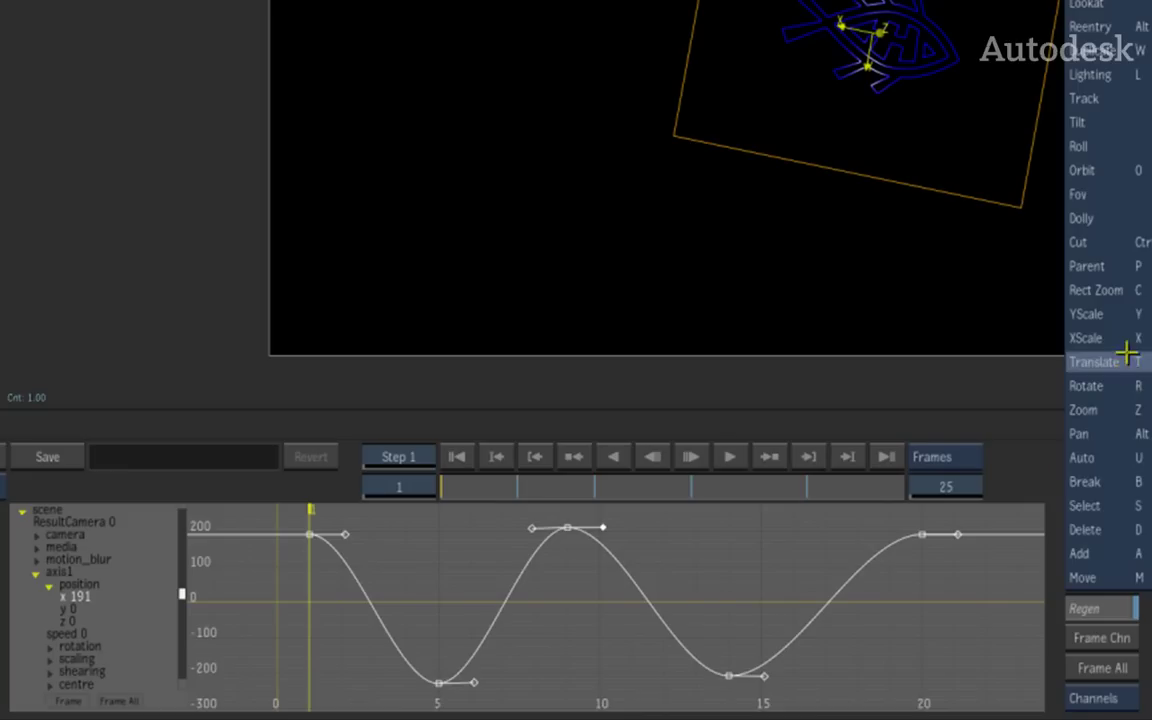
left_click(1088, 338)
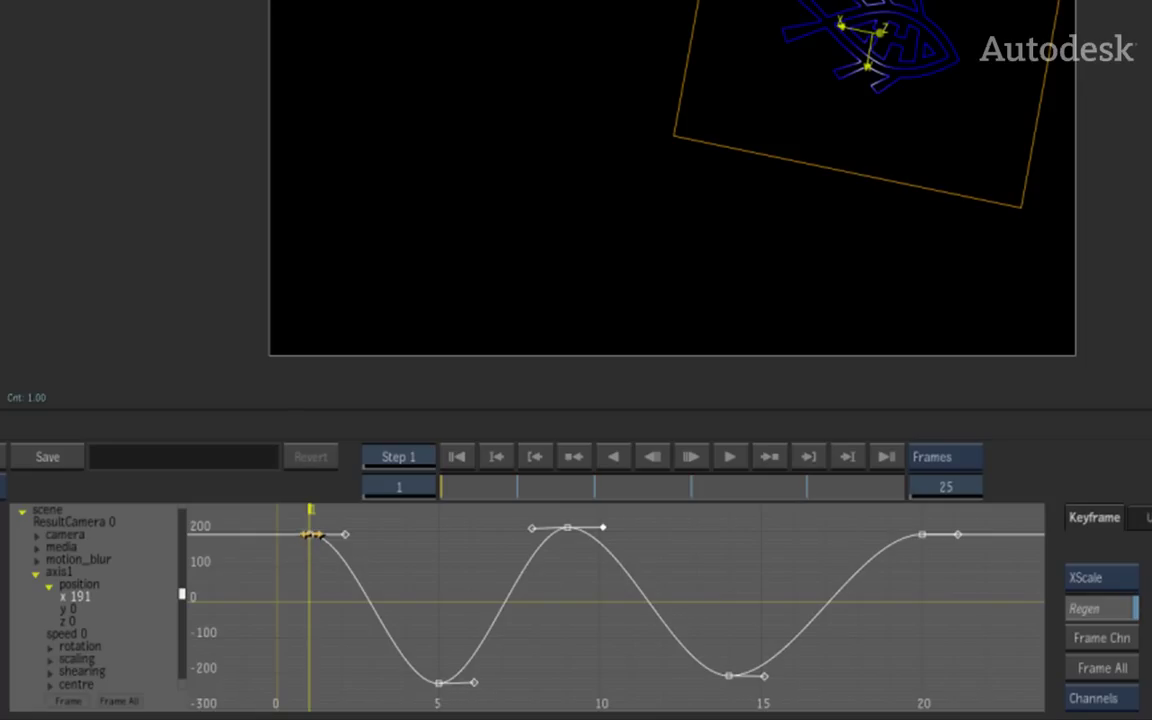
left_click_drag(308, 537, 402, 548)
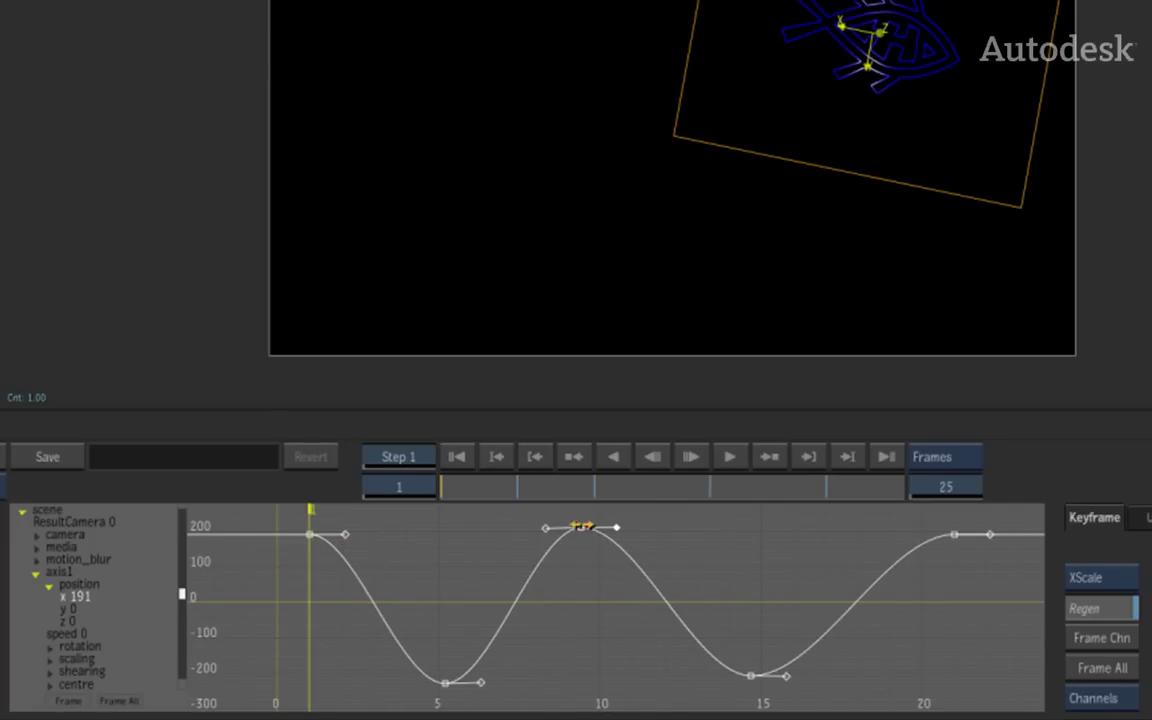
mouse_move(597, 524)
left_mouse_down()
mouse_move(905, 509)
mouse_move(935, 520)
mouse_move(463, 527)
mouse_move(861, 509)
mouse_move(437, 563)
mouse_move(776, 551)
mouse_move(453, 558)
mouse_move(980, 519)
mouse_move(494, 527)
mouse_move(972, 519)
mouse_move(663, 537)
mouse_move(571, 563)
mouse_move(705, 532)
mouse_move(501, 571)
mouse_move(531, 566)
mouse_move(573, 532)
mouse_move(612, 528)
left_mouse_up()
Use YScale to rescale the curve vertically so frame 10 reads 189
left_click_drag(1100, 578, 1107, 295)
left_click_drag(1100, 578, 1100, 268)
mouse_move(751, 668)
left_mouse_down()
mouse_move(748, 653)
mouse_move(751, 676)
left_mouse_up()
mouse_move(581, 563)
left_mouse_down()
mouse_move(586, 548)
mouse_move(580, 568)
left_mouse_up()
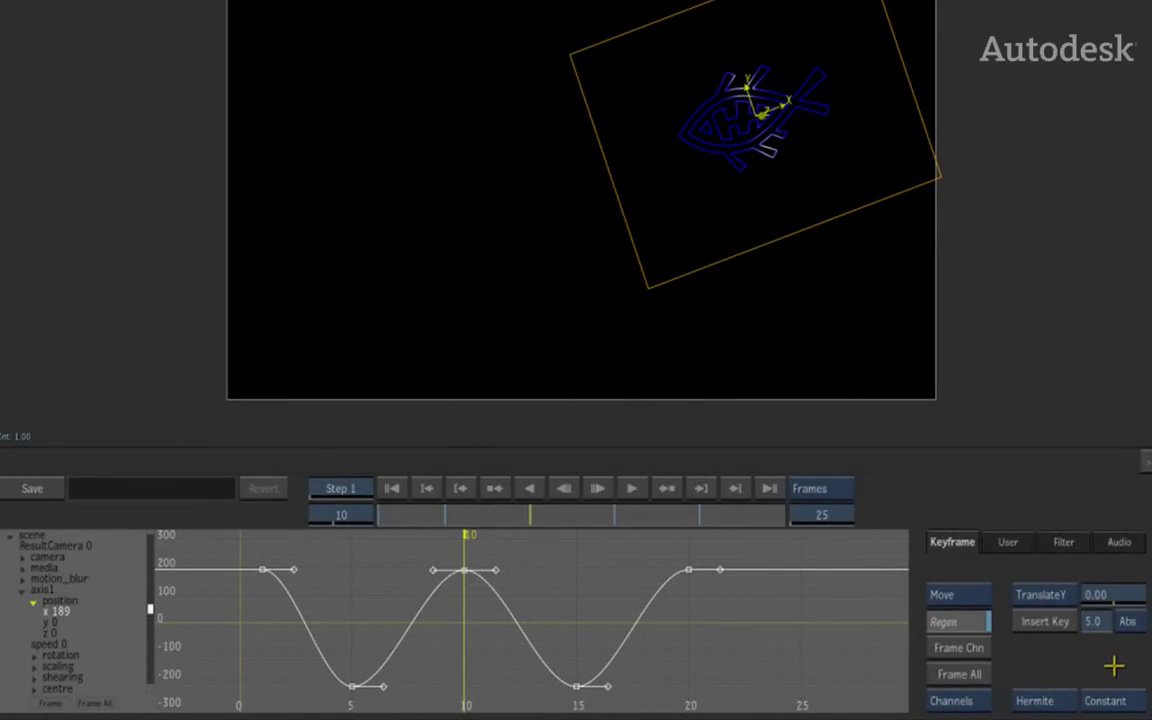
Insert 5 frames at frame 10, adding a key and pushing later keys out to frame 25
left_click(1037, 622)
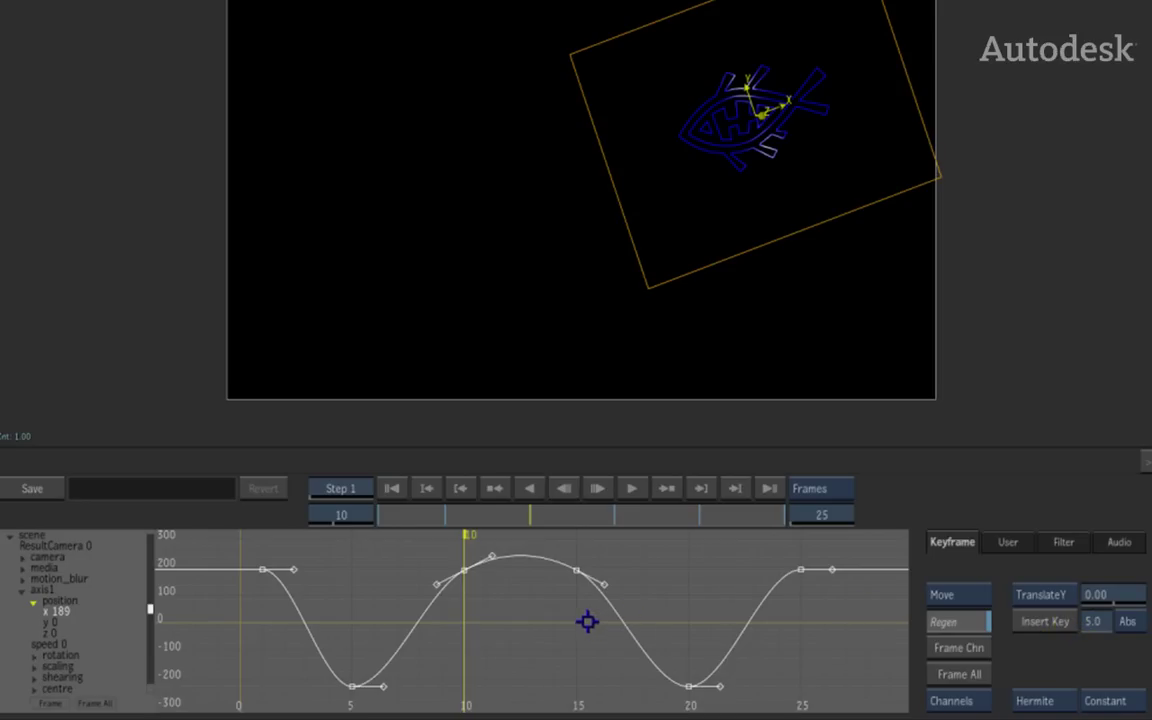
Set the frame-10 key to Constant, check the hold at frame 12, and expand axis1 rotation
left_click_drag(432, 537, 483, 591)
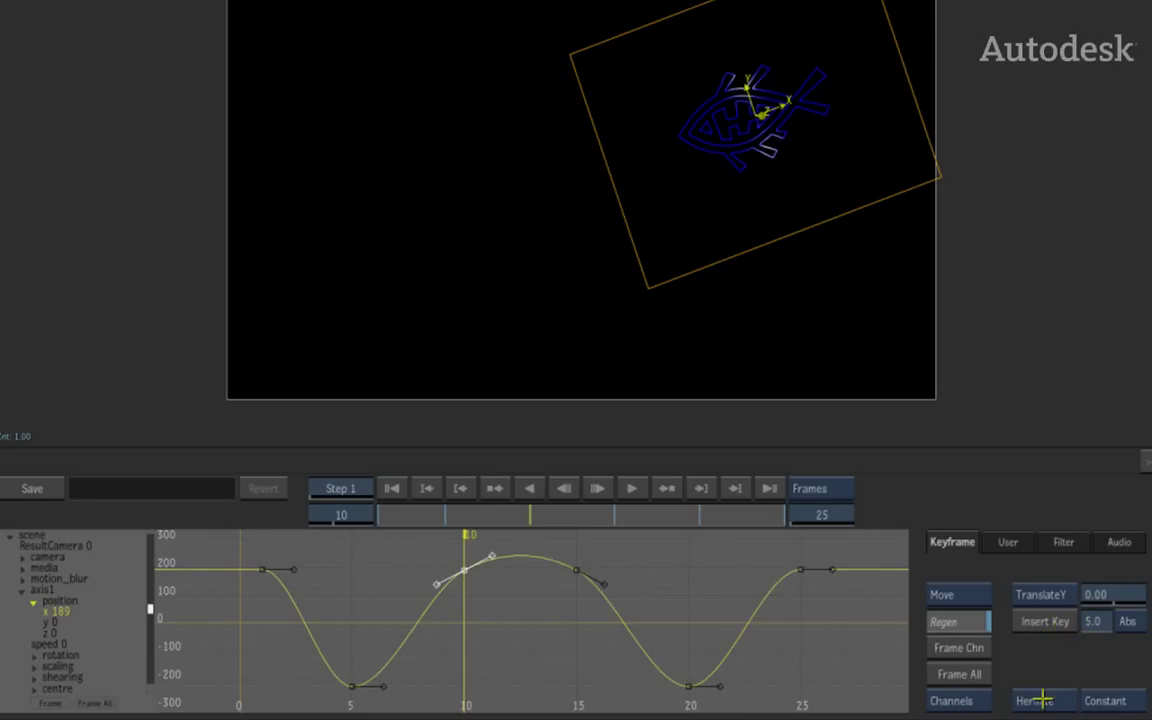
left_click(1045, 700)
left_click(1045, 675)
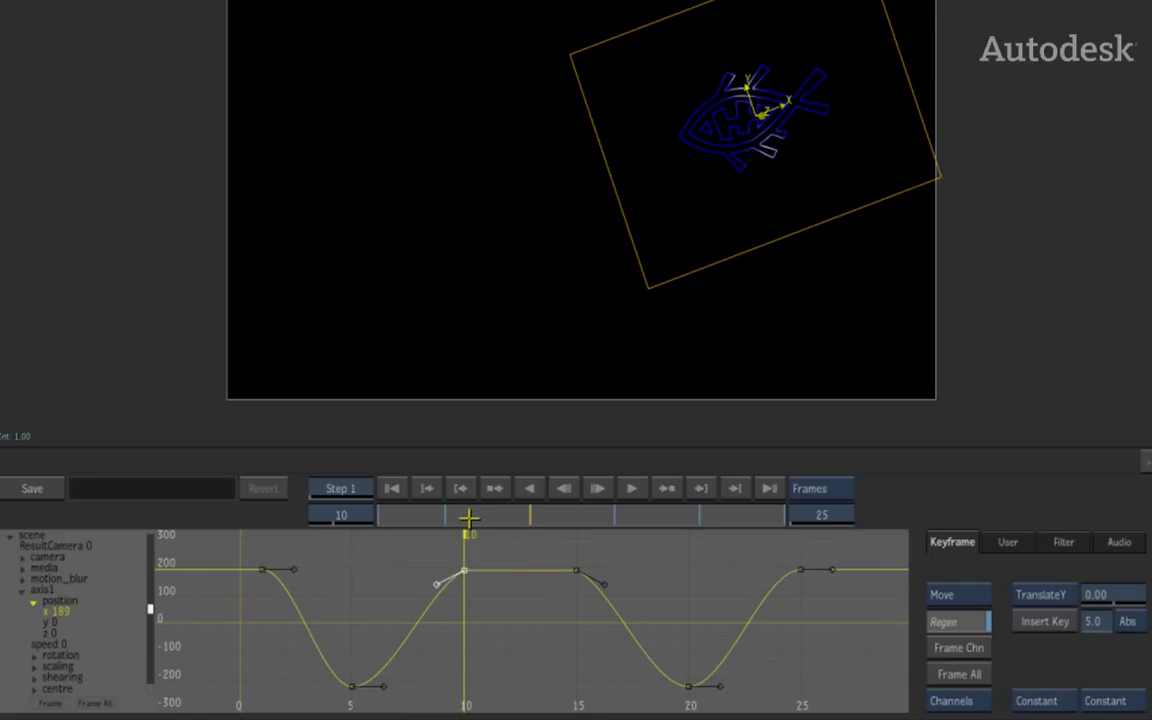
mouse_move(527, 514)
left_mouse_down()
mouse_move(711, 530)
mouse_move(545, 520)
mouse_move(543, 508)
left_mouse_up()
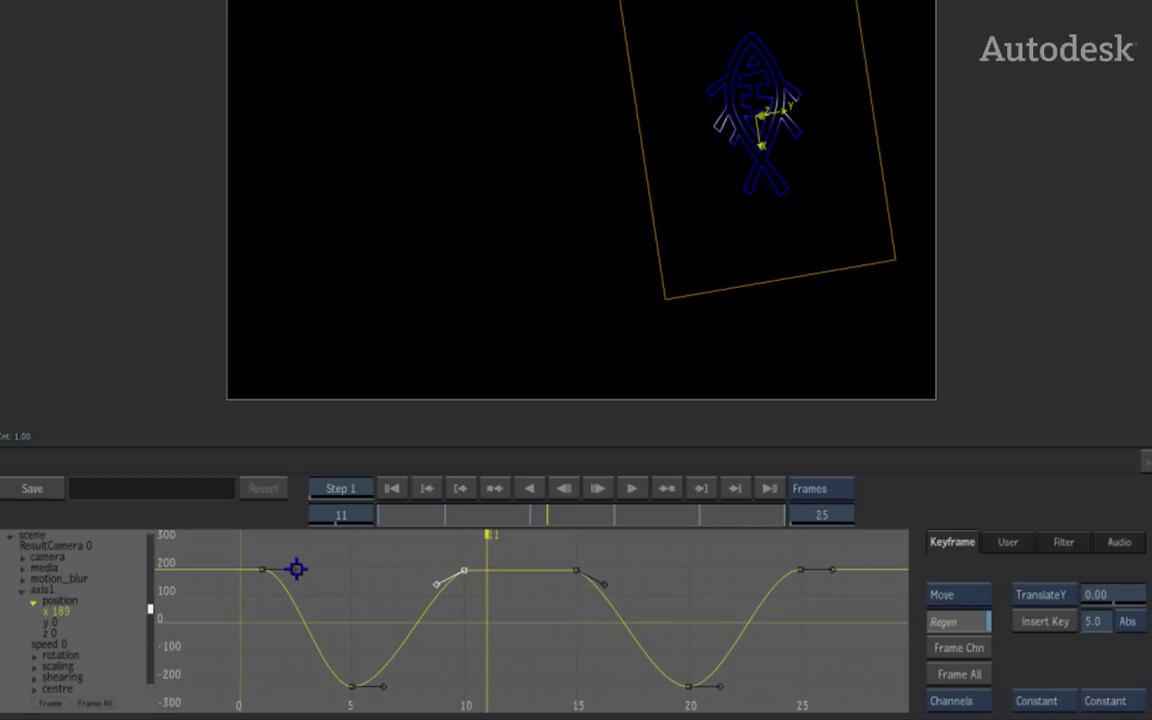
left_click(34, 655)
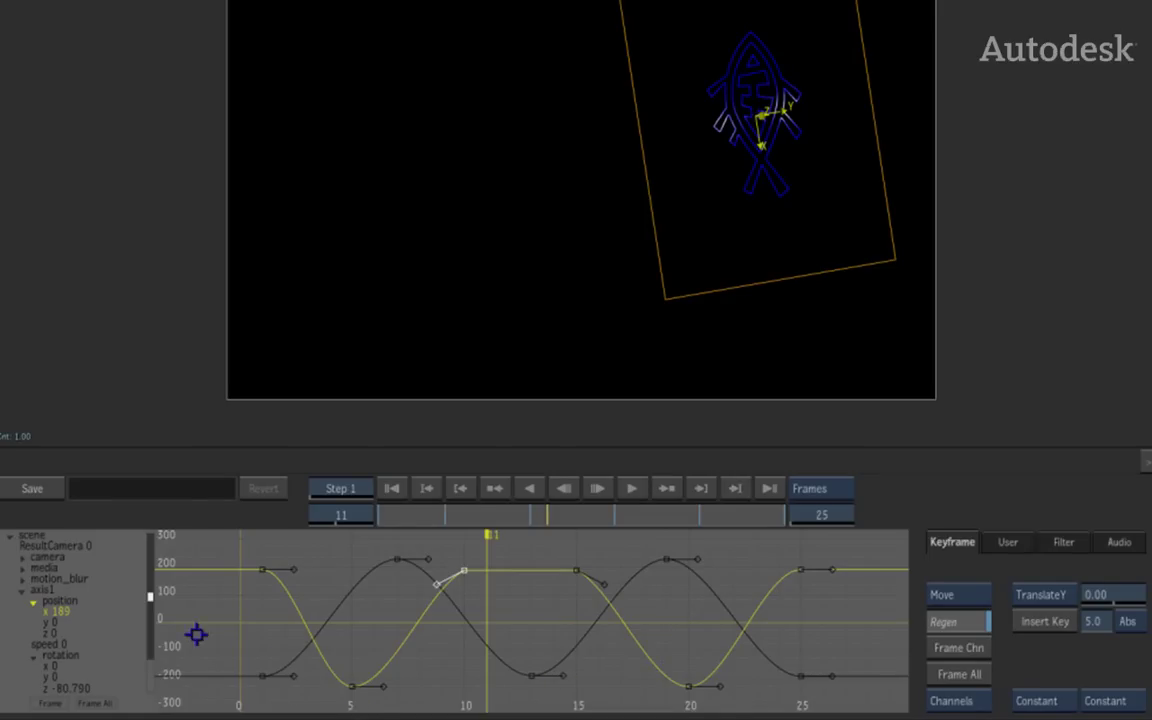
Select axis1, scrub from frame 4 to preview the fish's motion, then box-select all curve keys
left_click(55, 600)
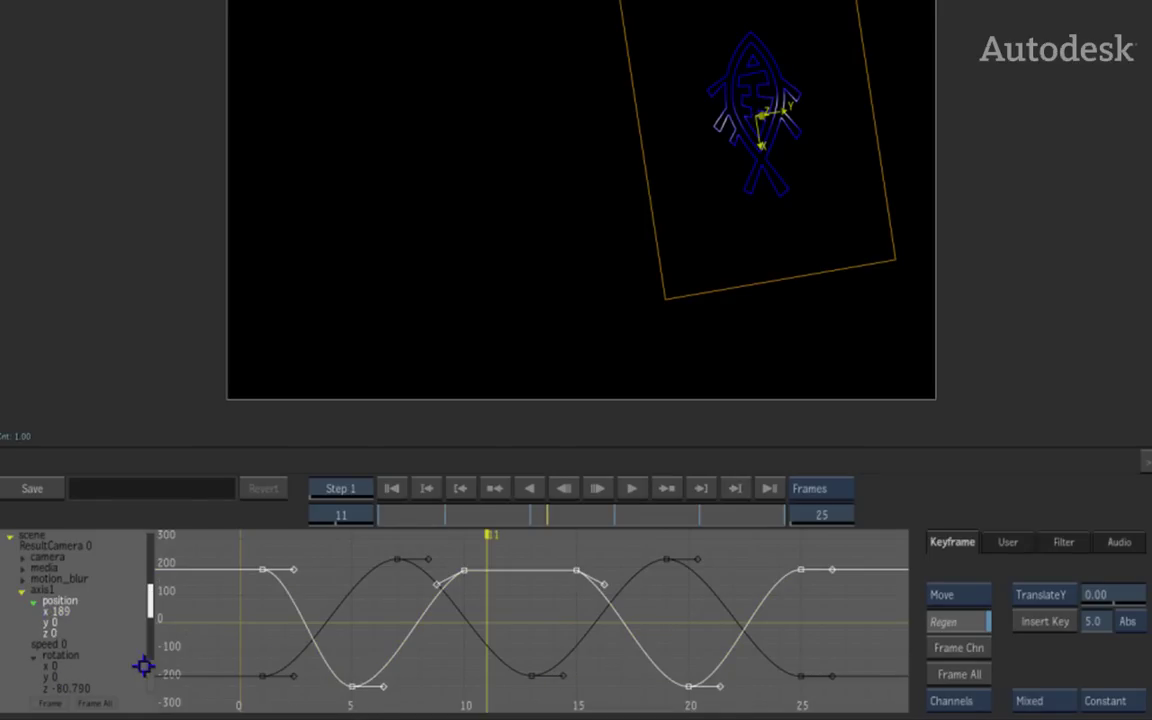
left_click(430, 515)
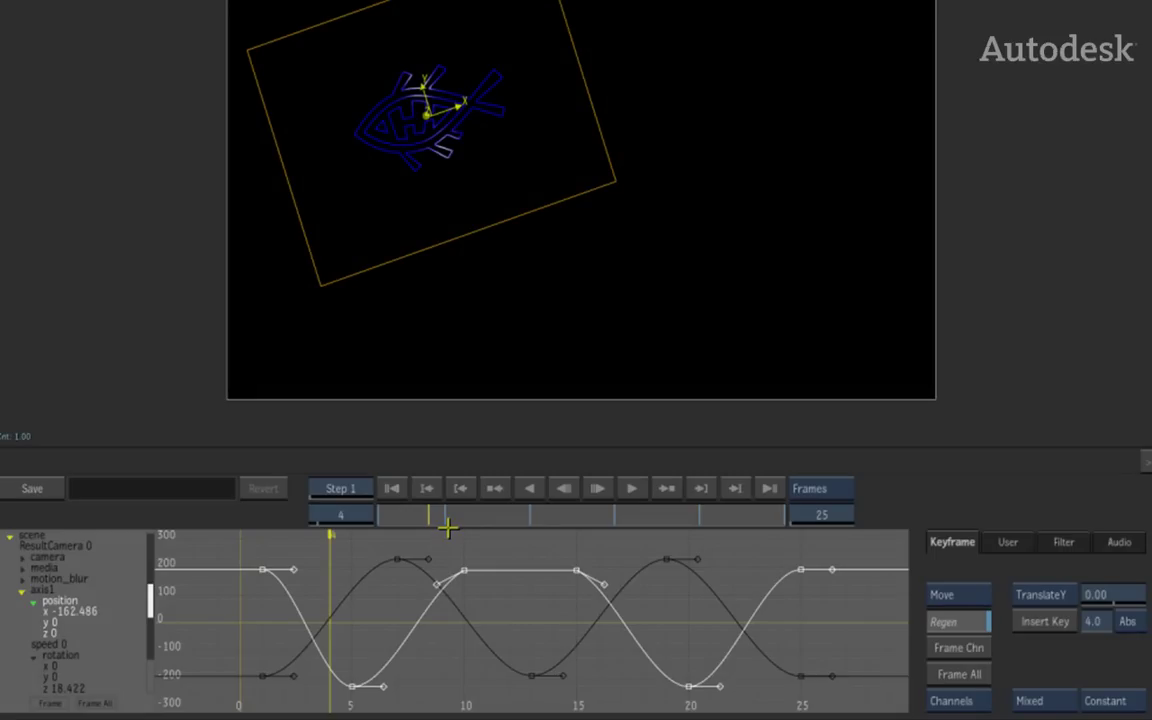
mouse_move(430, 515)
left_mouse_down()
mouse_move(563, 513)
mouse_move(463, 514)
mouse_move(525, 513)
mouse_move(497, 513)
left_mouse_up()
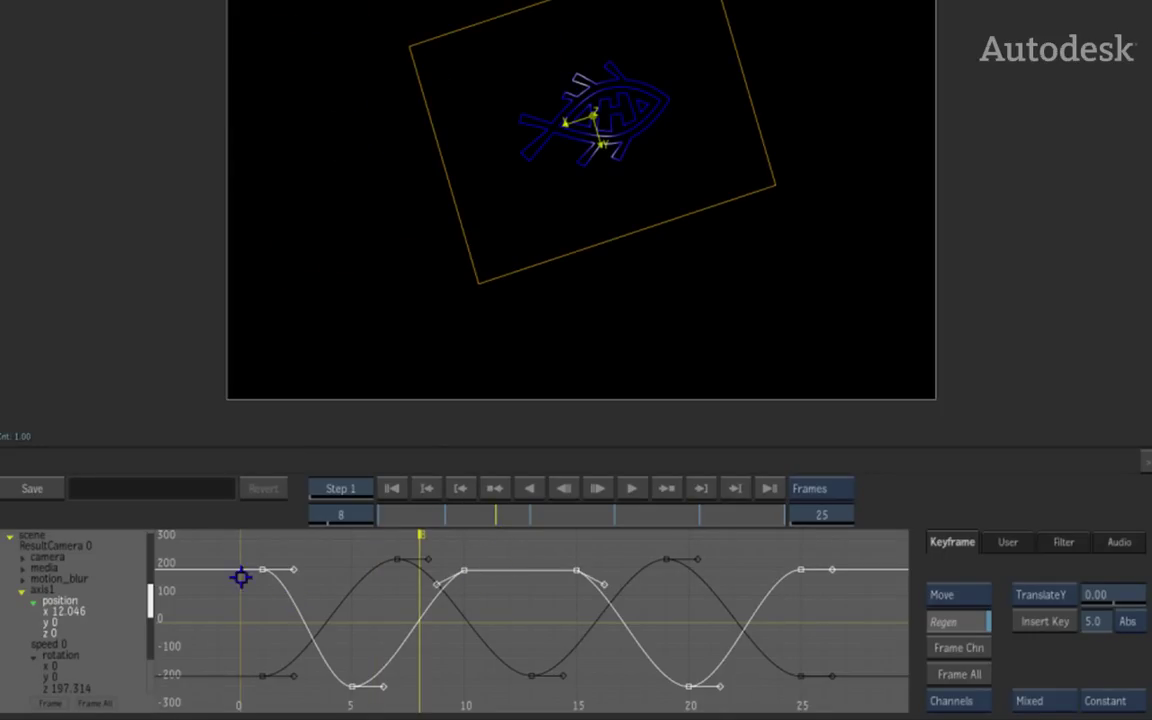
left_click_drag(222, 550, 808, 688)
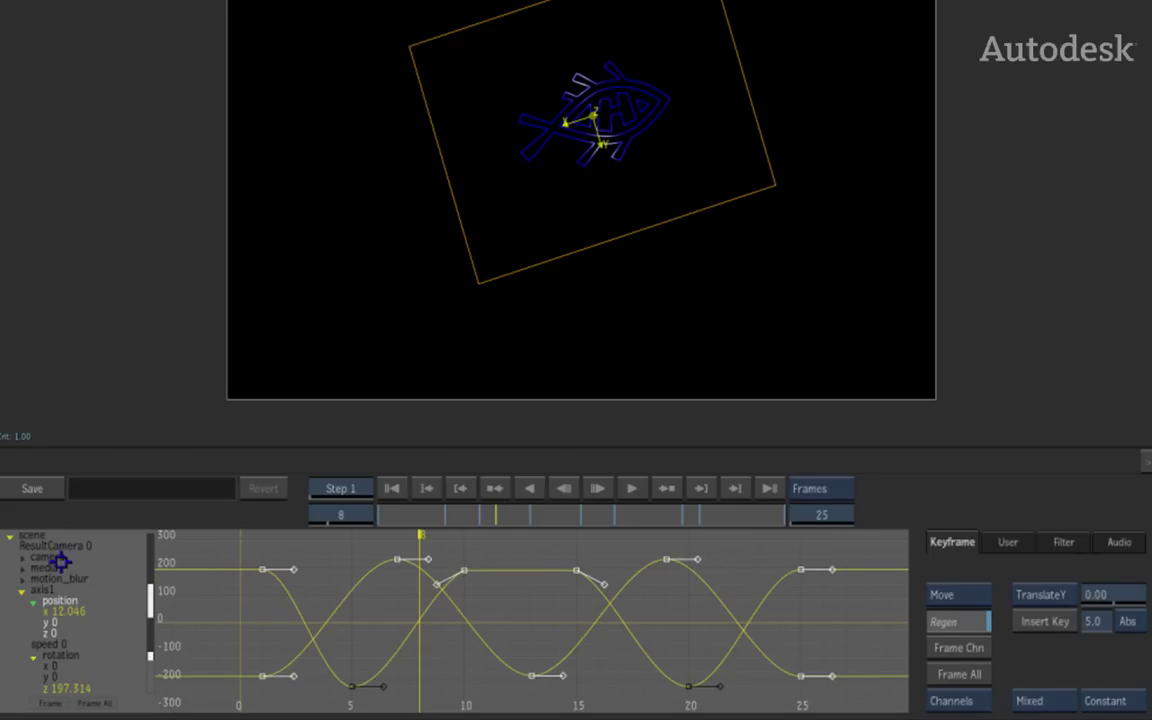
Select only the position x channel and drag a rectangle to frame its curve
left_click(41, 611)
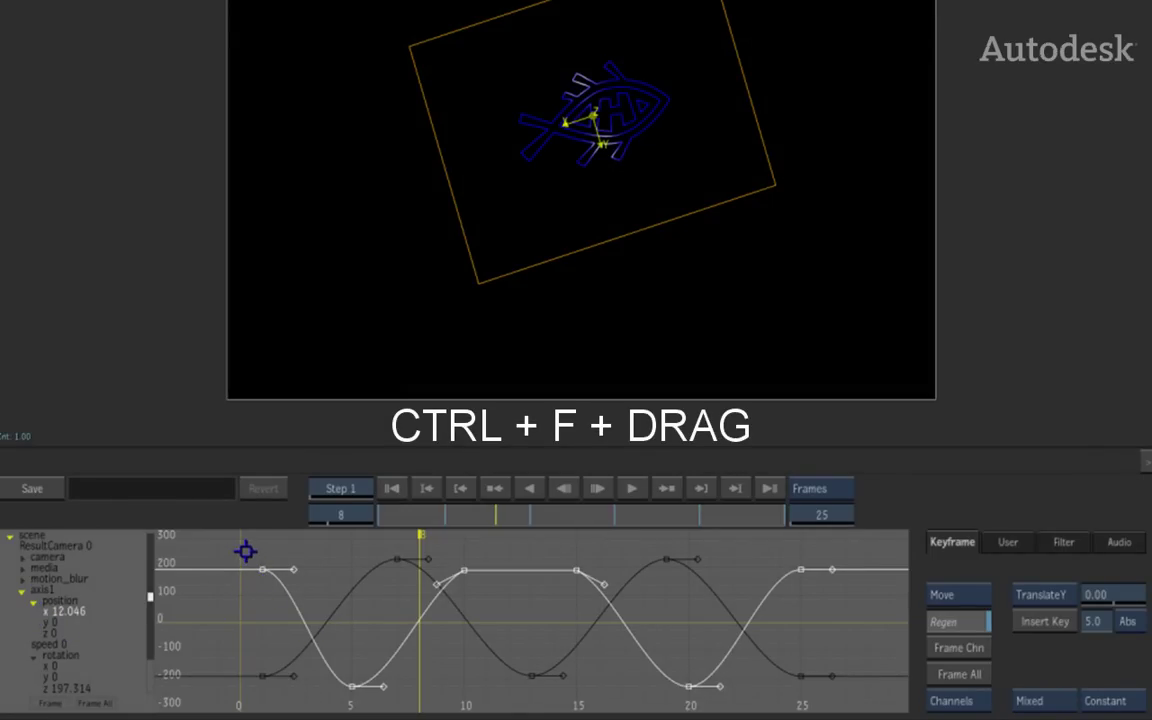
left_click_drag(240, 547, 713, 711)
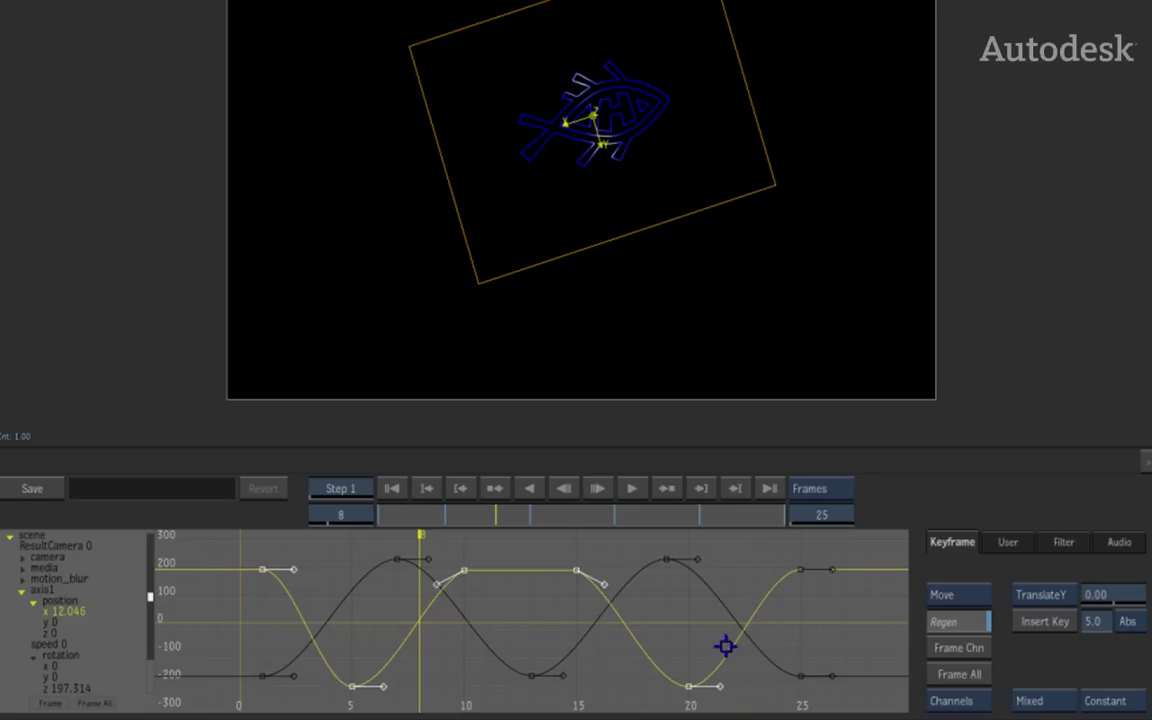